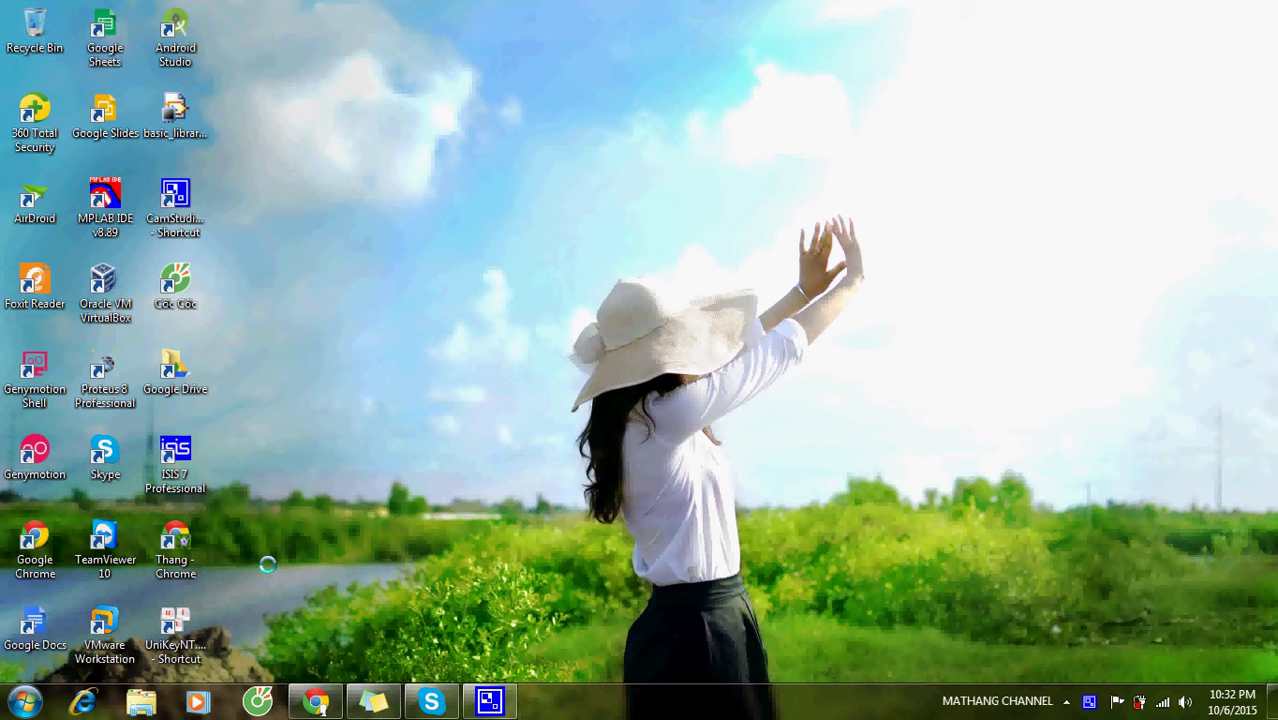
# - Search the computer's programs for "re" and open Remote Desktop Connection
pyautogui.click(24, 701)
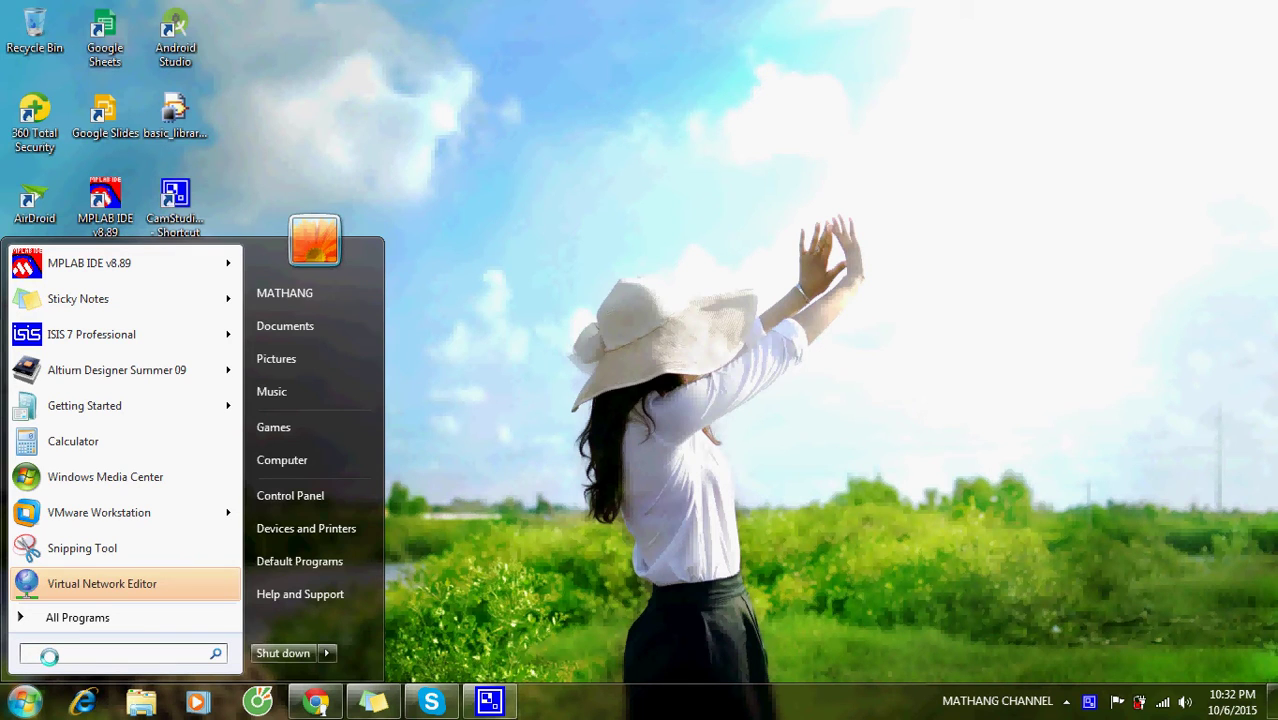
pyautogui.write('re')
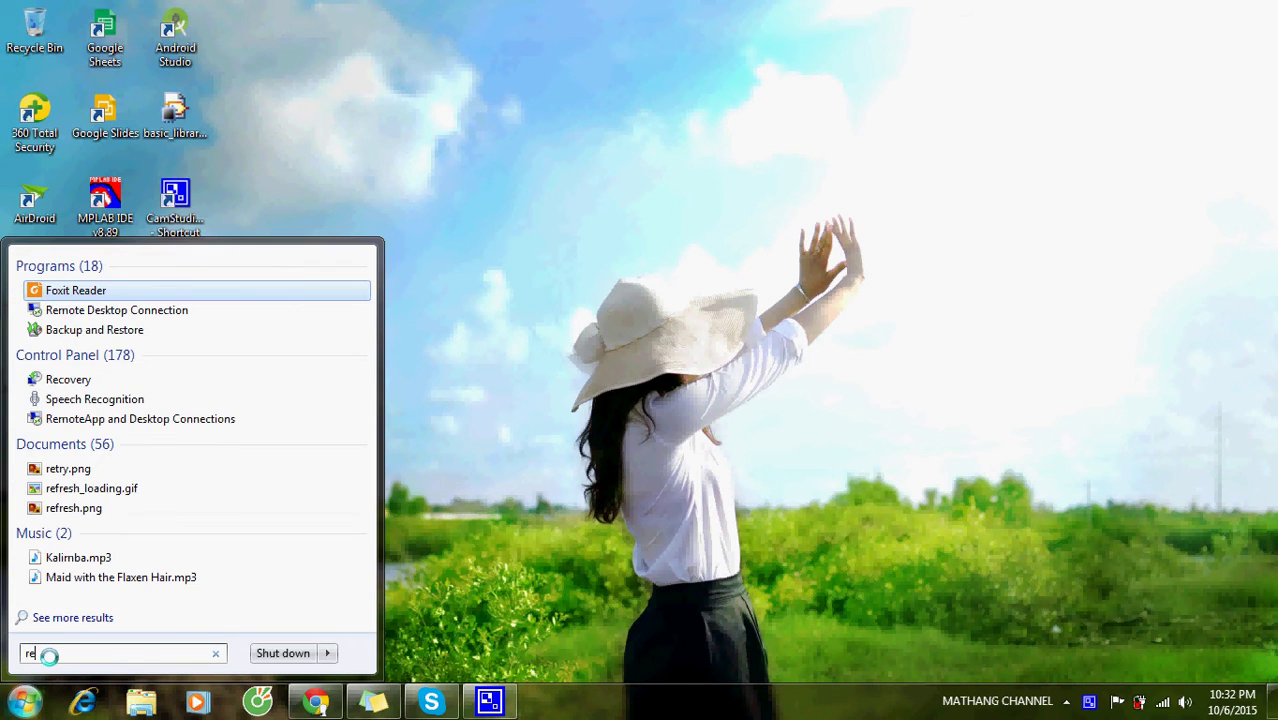
pyautogui.click(50, 309)
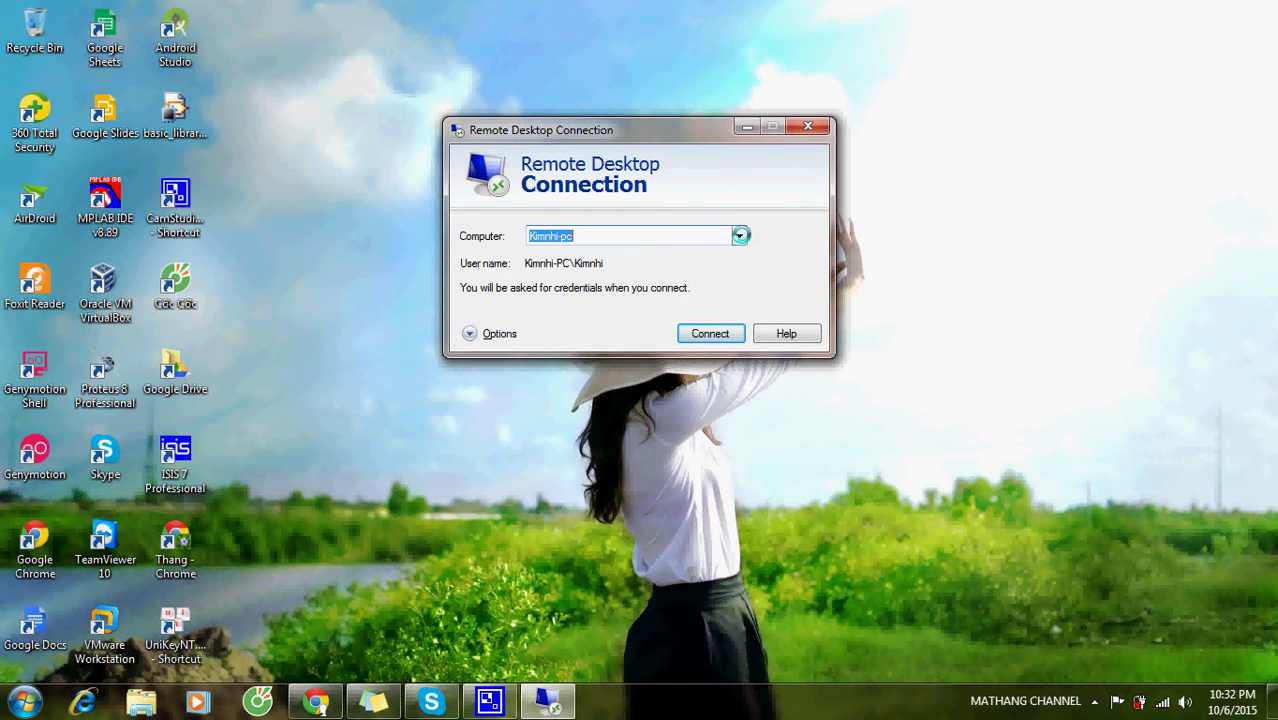
pyautogui.moveTo(653, 124); pyautogui.dragTo(681, 133)
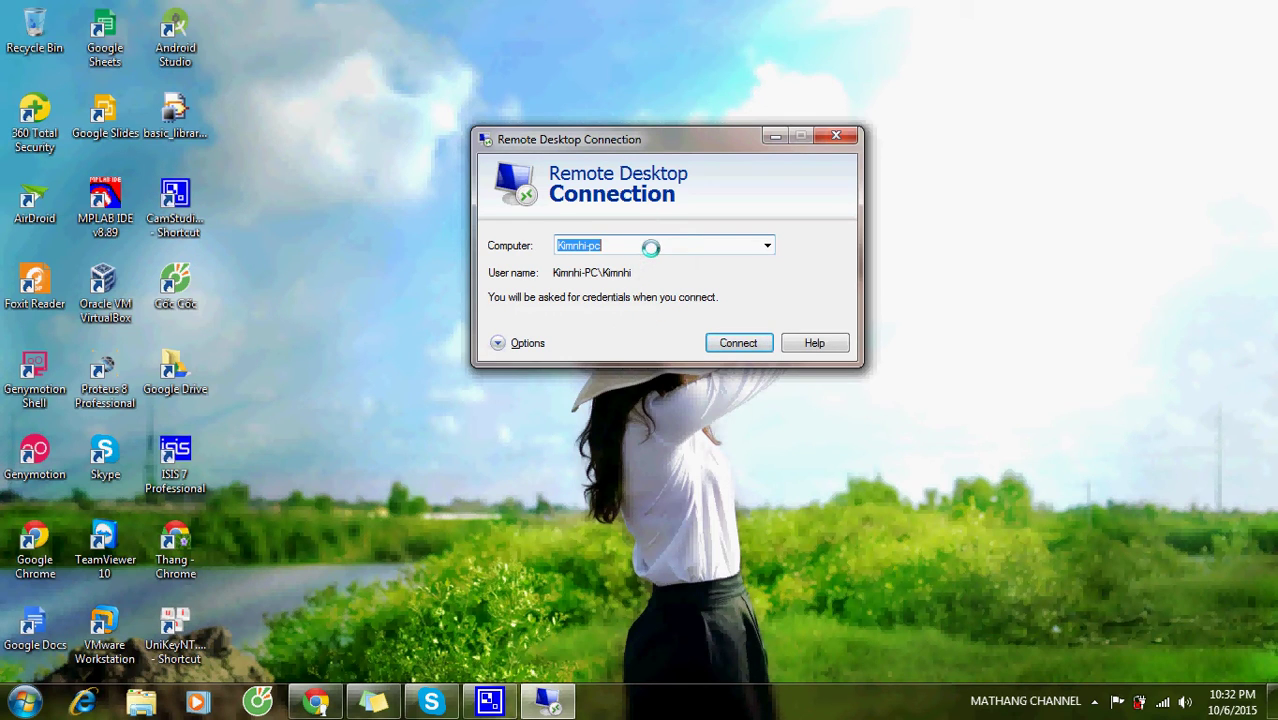
# - Connect to the saved remote computer with the account password, accept the untrusted certificate and maximize the session window
pyautogui.click(713, 340)
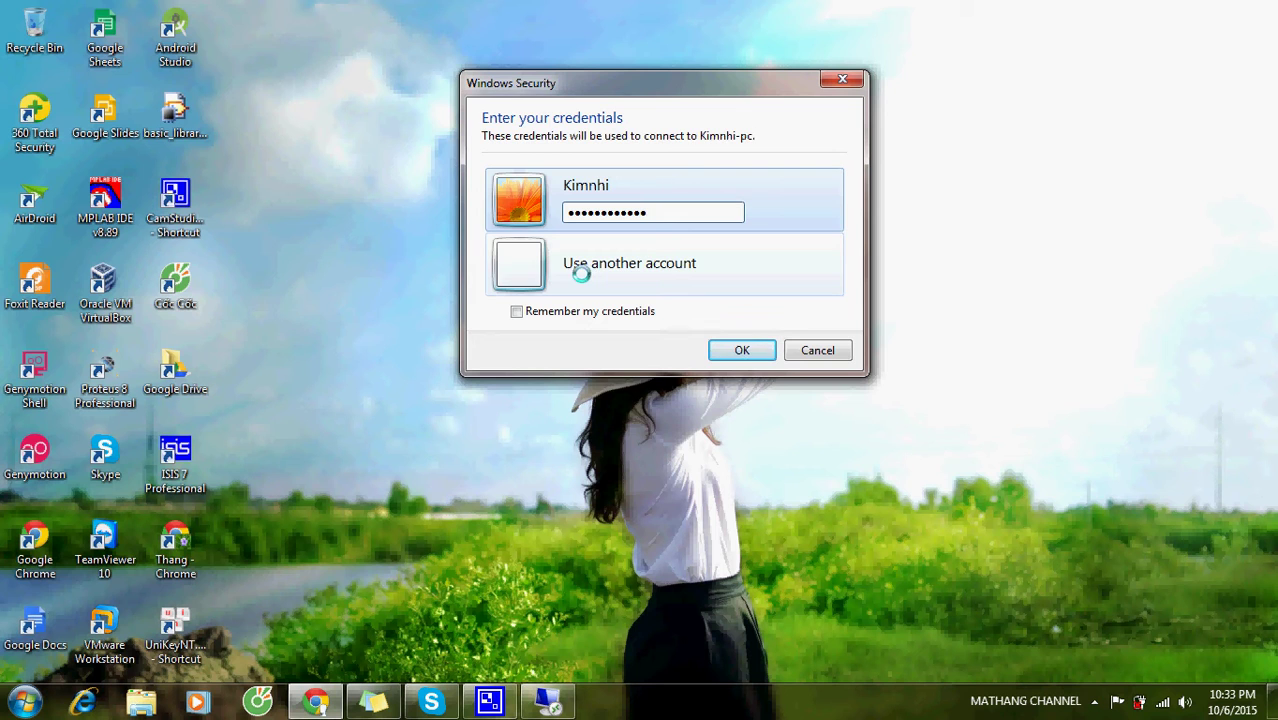
pyautogui.click(740, 349)
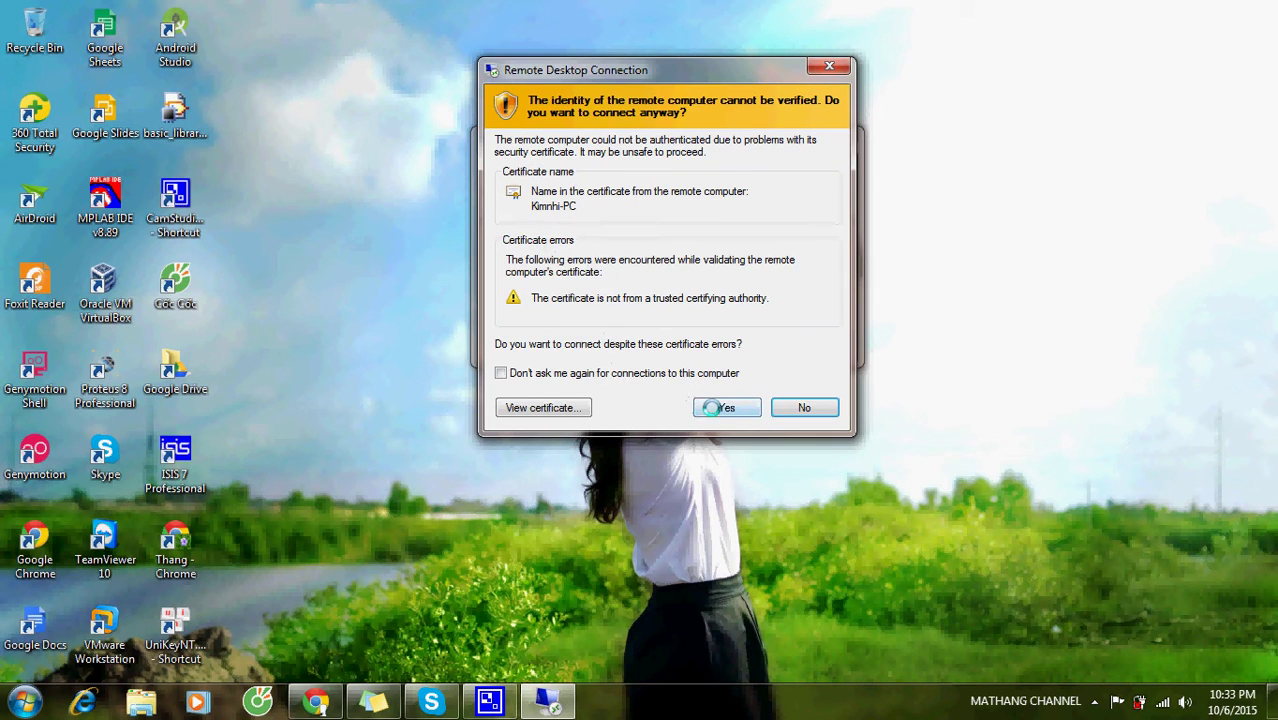
pyautogui.click(714, 407)
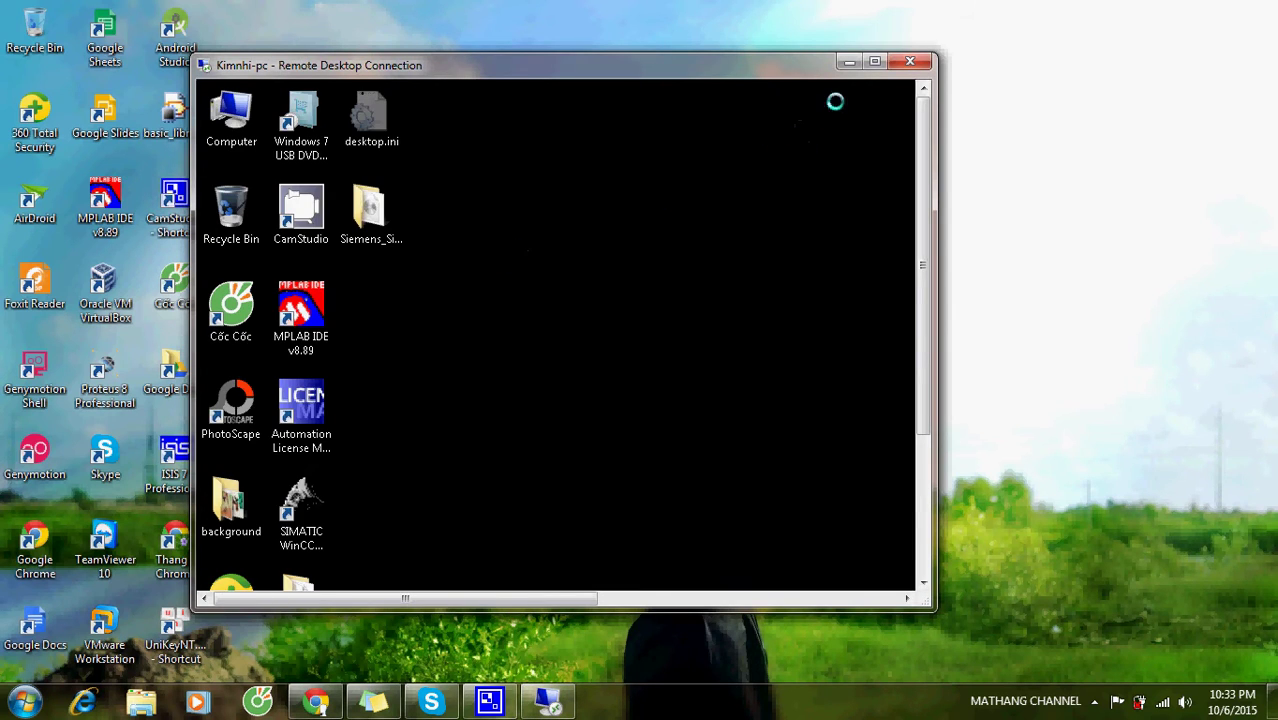
pyautogui.click(876, 62)
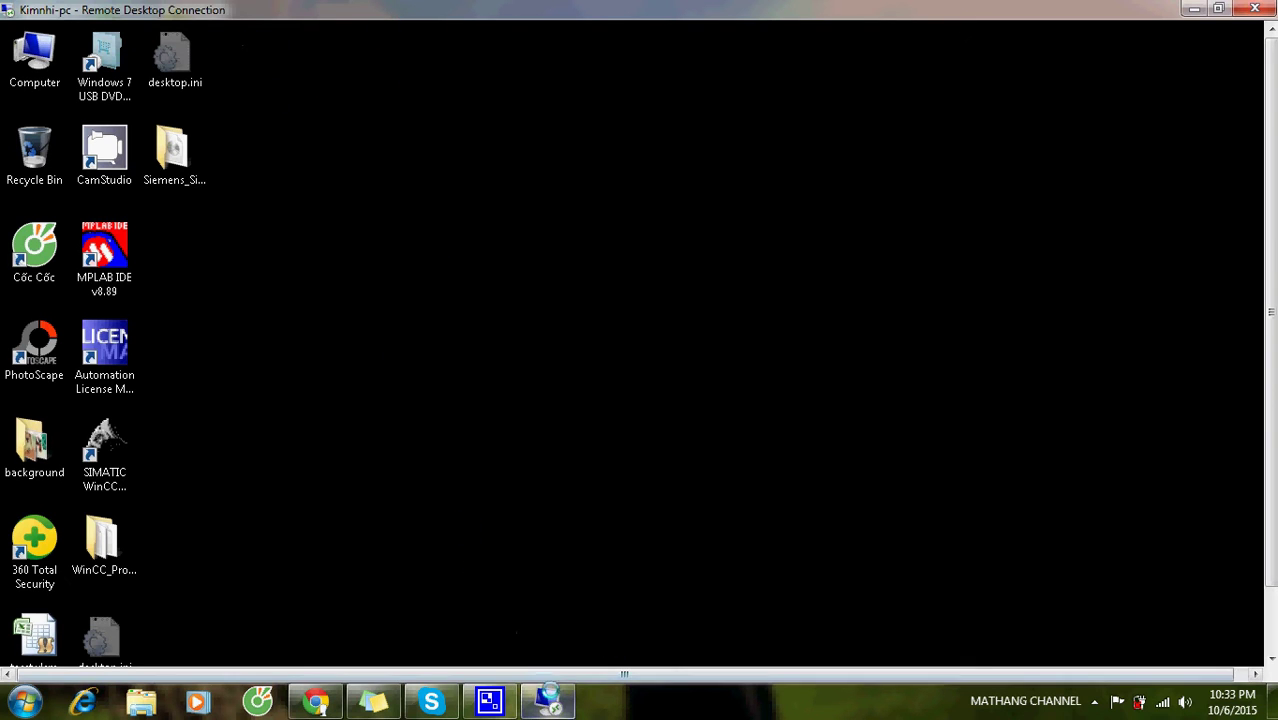
# - Look over the remote computer's desktop icons and its taskbar
pyautogui.click(1094, 701)
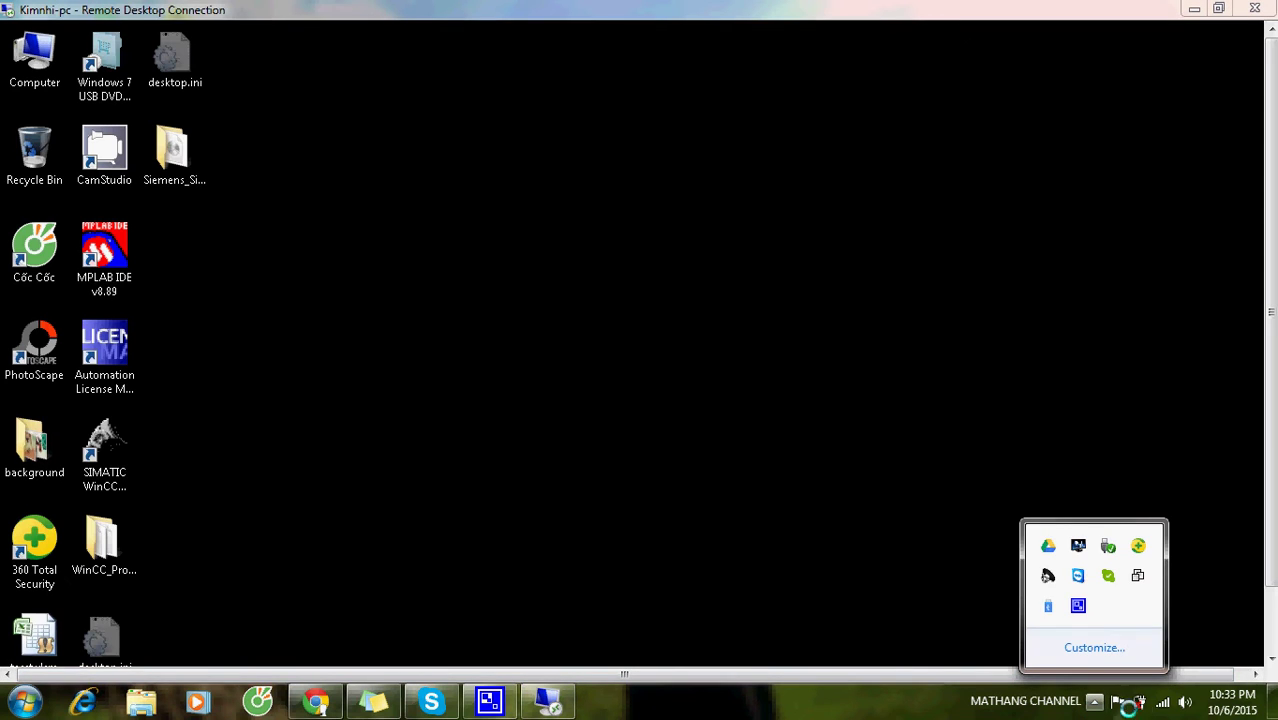
pyautogui.moveTo(1163, 706)
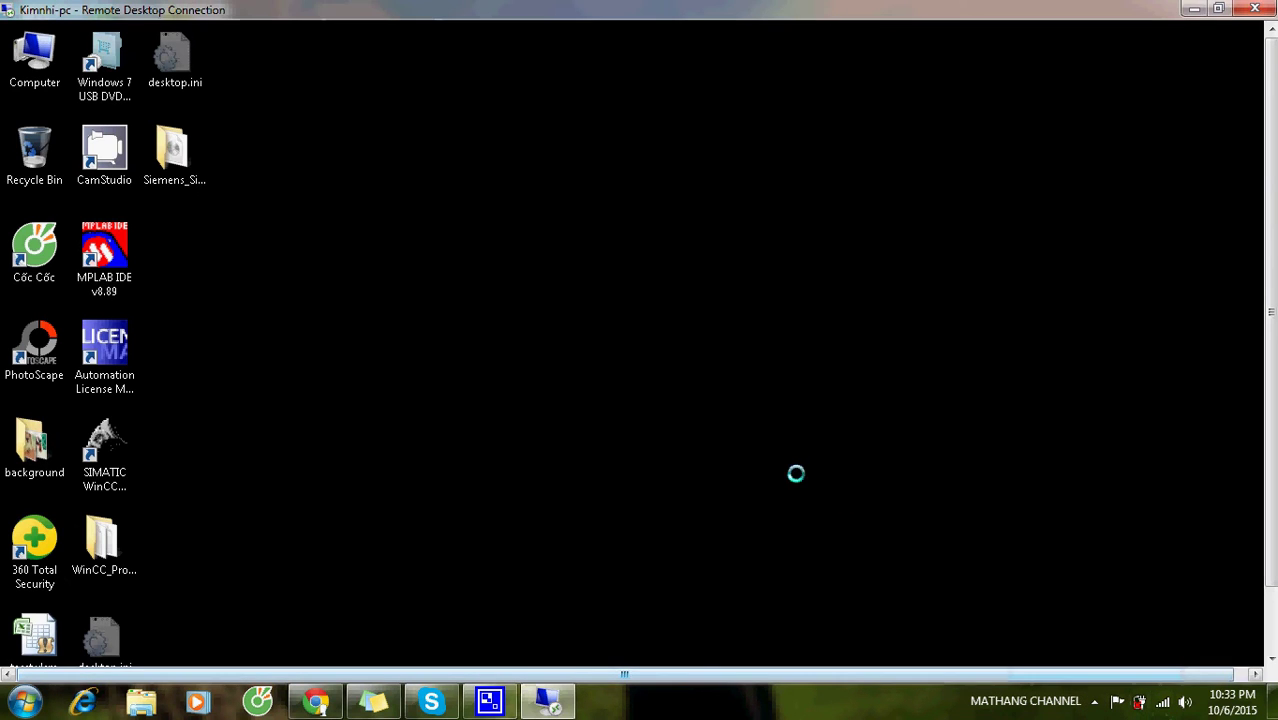
pyautogui.doubleClick(106, 446)
pyautogui.click(321, 391)
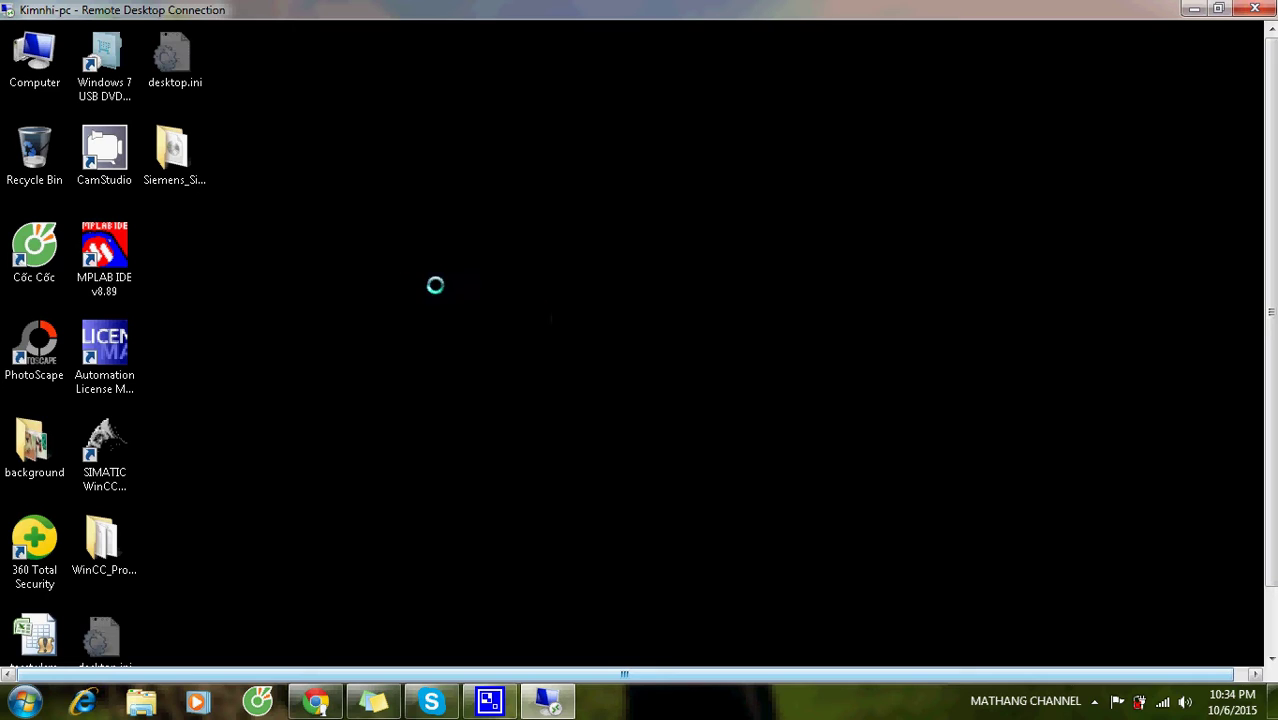
pyautogui.click(26, 82)
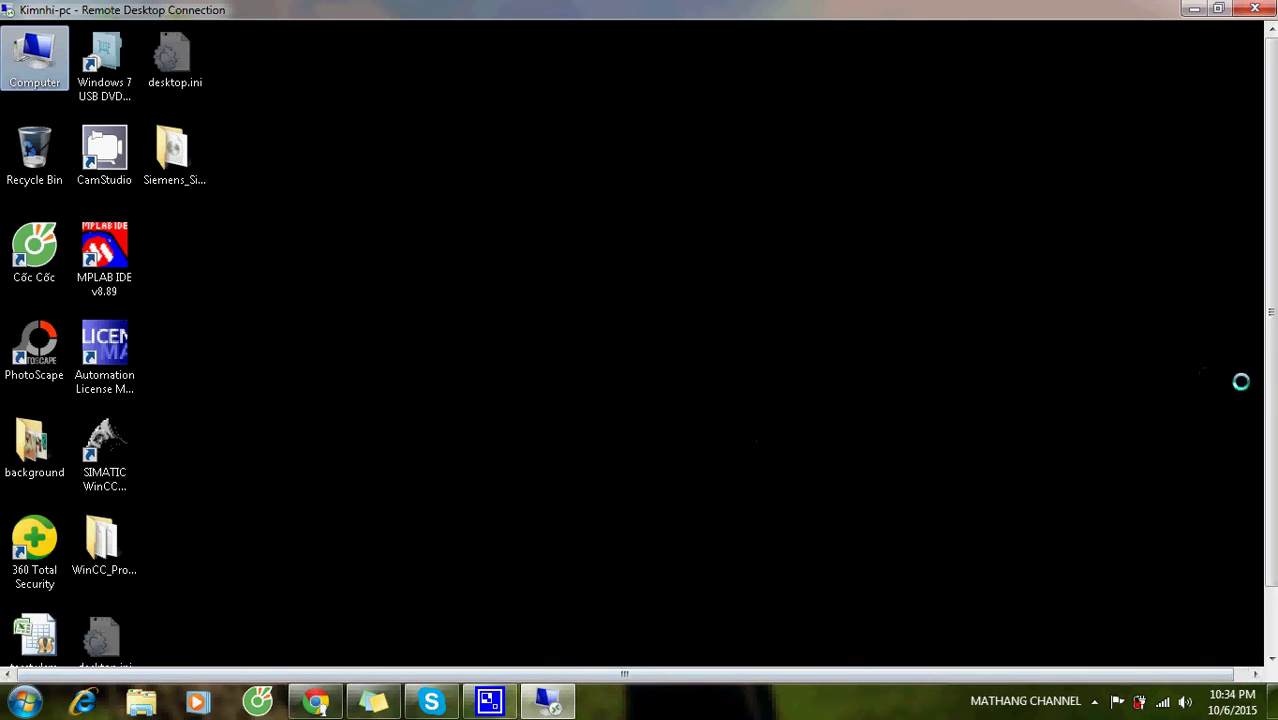
pyautogui.click(1258, 400)
pyautogui.moveTo(1265, 441); pyautogui.dragTo(1267, 517)
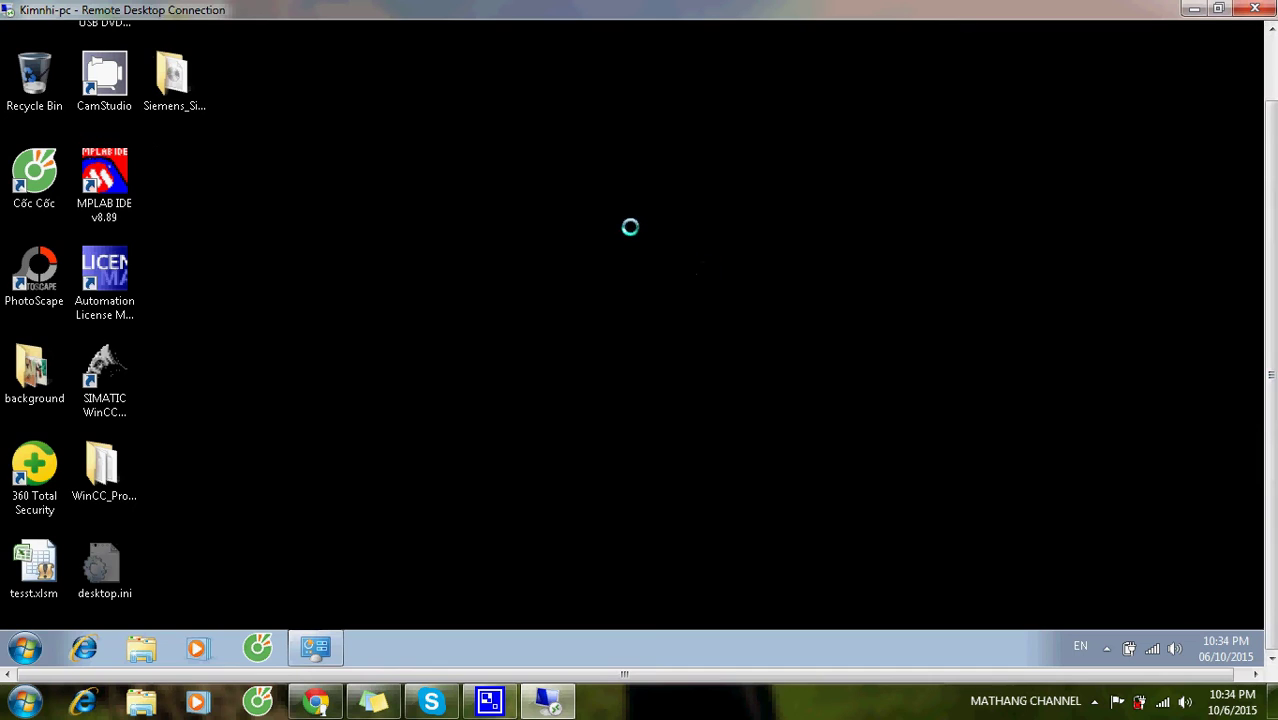
pyautogui.rightClick(630, 227)
pyautogui.click(533, 269)
pyautogui.moveTo(1268, 480); pyautogui.dragTo(1247, 345)
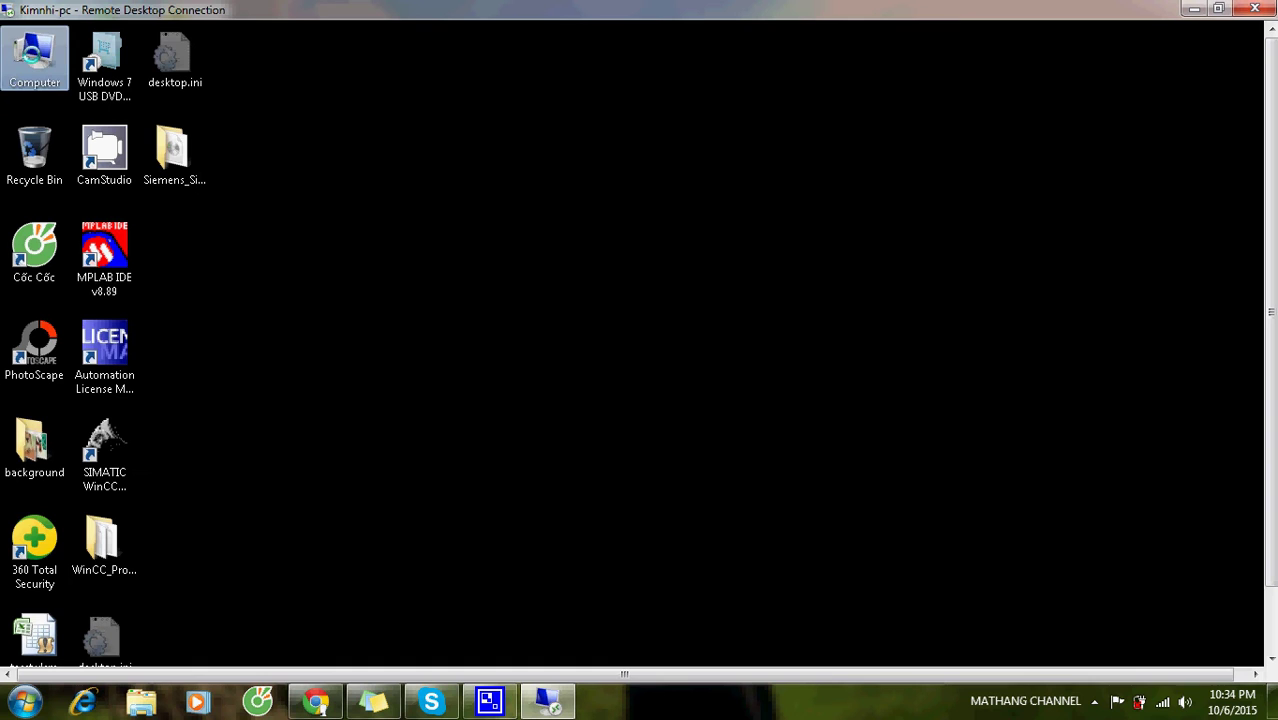
# - Browse the contents of drives D: and C: on the remote computer and close the file window
pyautogui.doubleClick(35, 55)
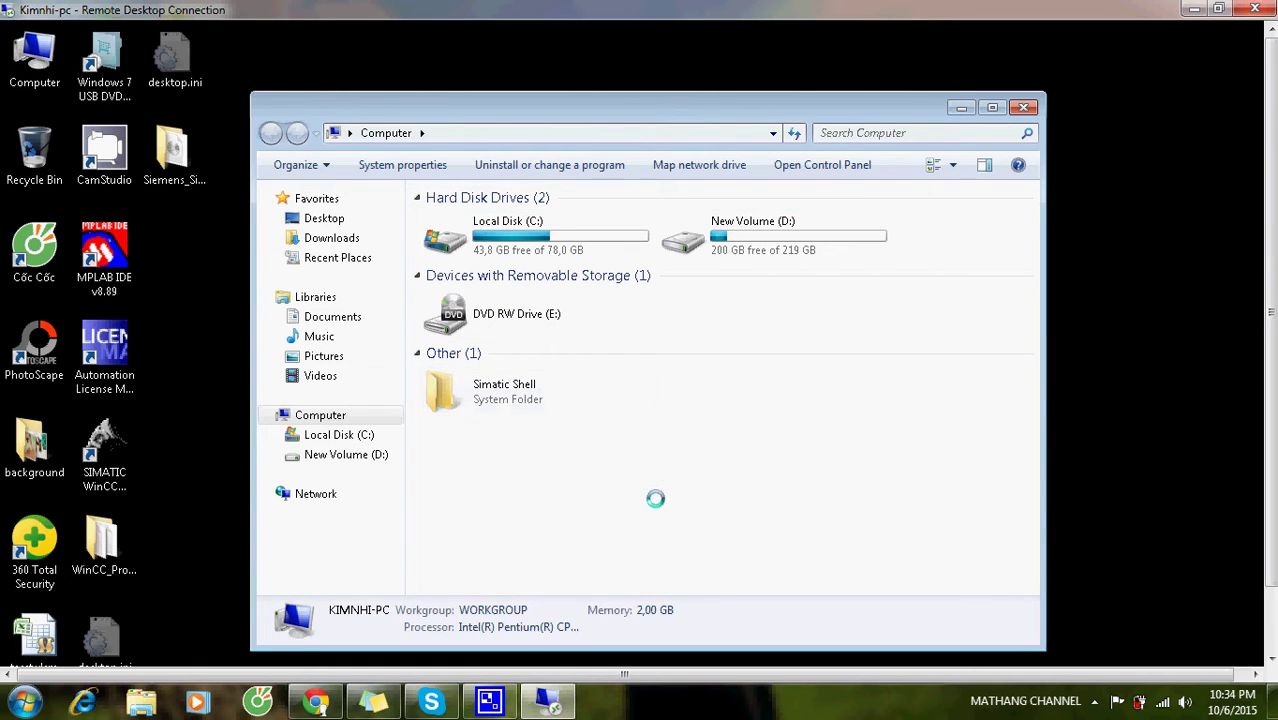
pyautogui.doubleClick(758, 251)
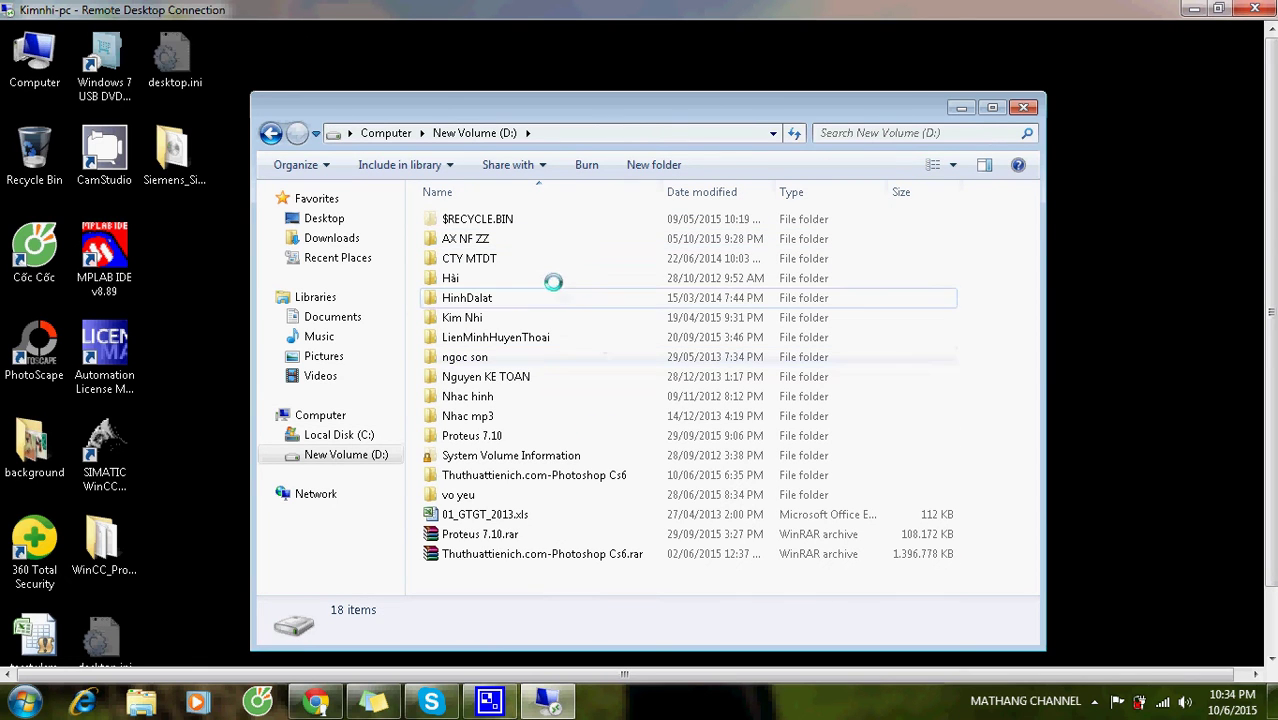
pyautogui.click(270, 133)
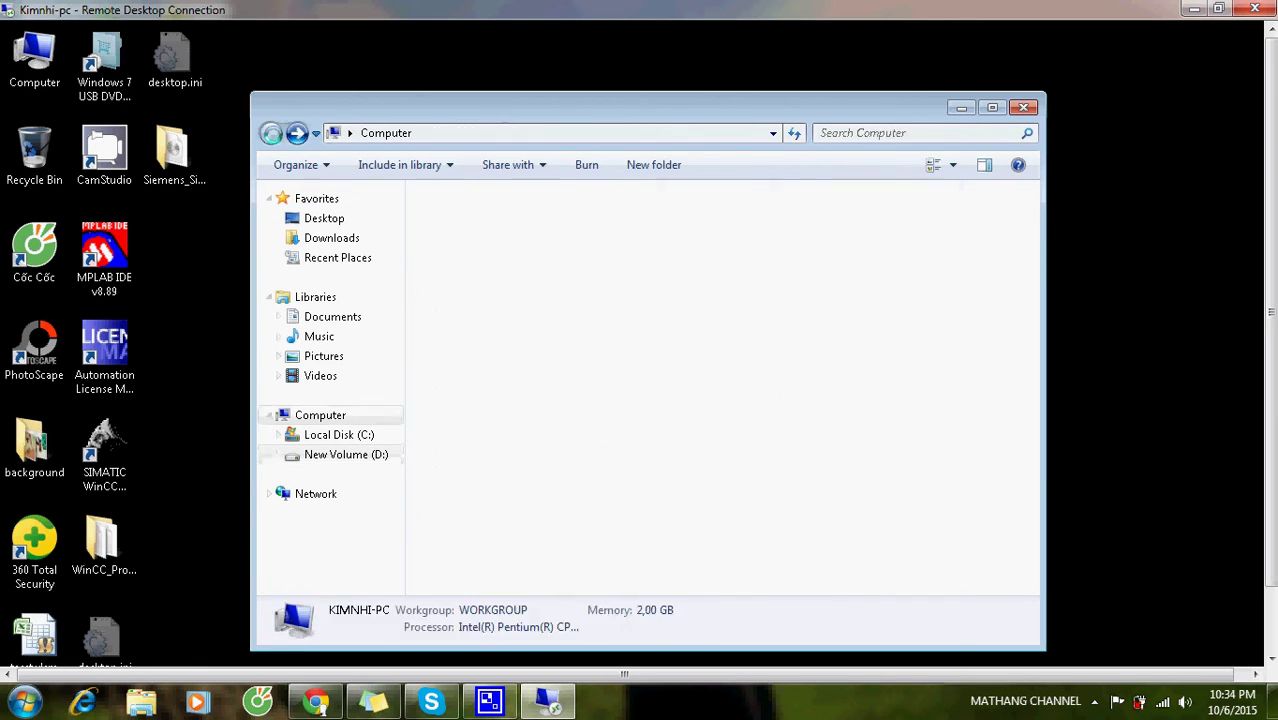
pyautogui.doubleClick(543, 240)
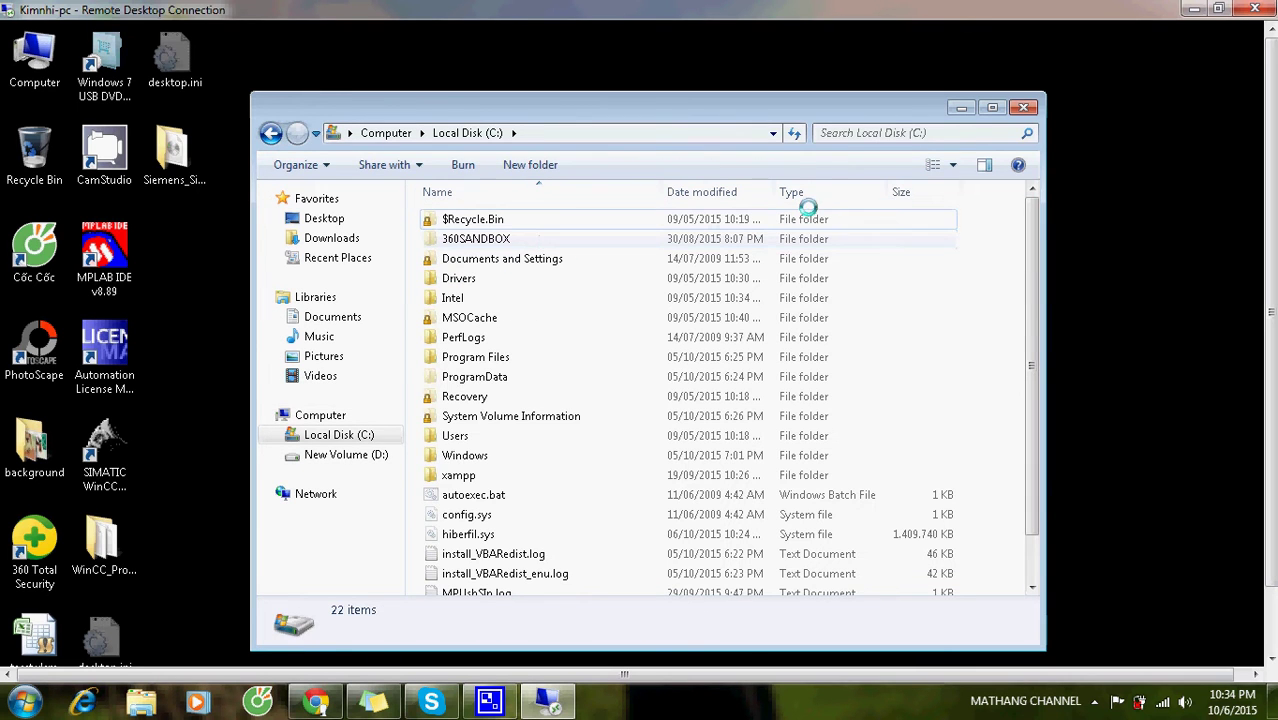
pyautogui.click(1027, 108)
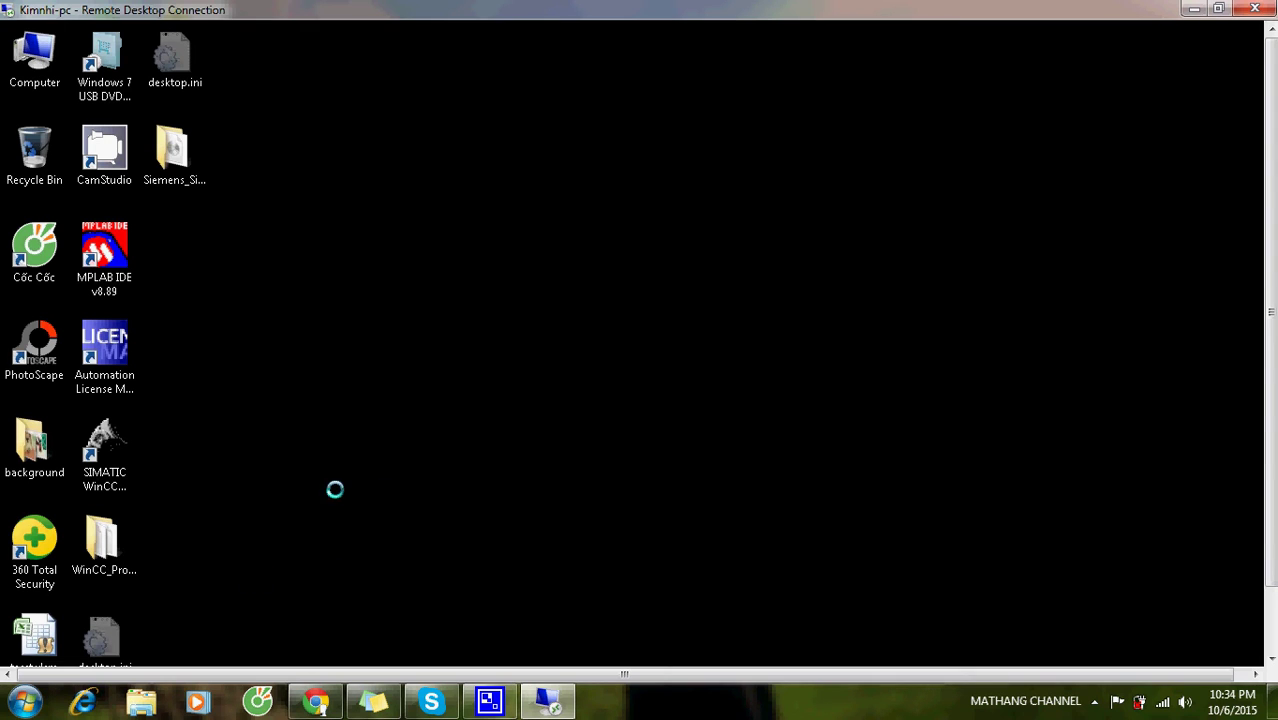
# - Dismiss the 360 Total Security update notification on the remote desktop
pyautogui.moveTo(1271, 385); pyautogui.dragTo(1271, 455)
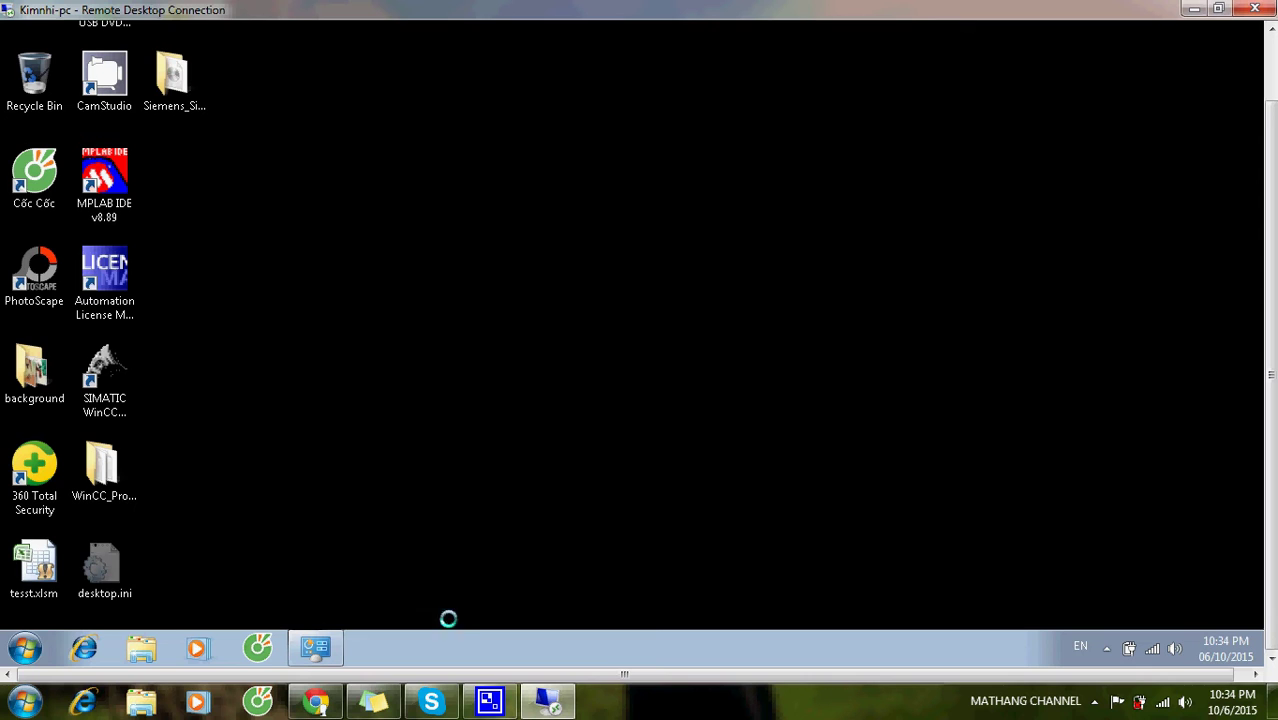
pyautogui.moveTo(466, 669); pyautogui.dragTo(431, 669)
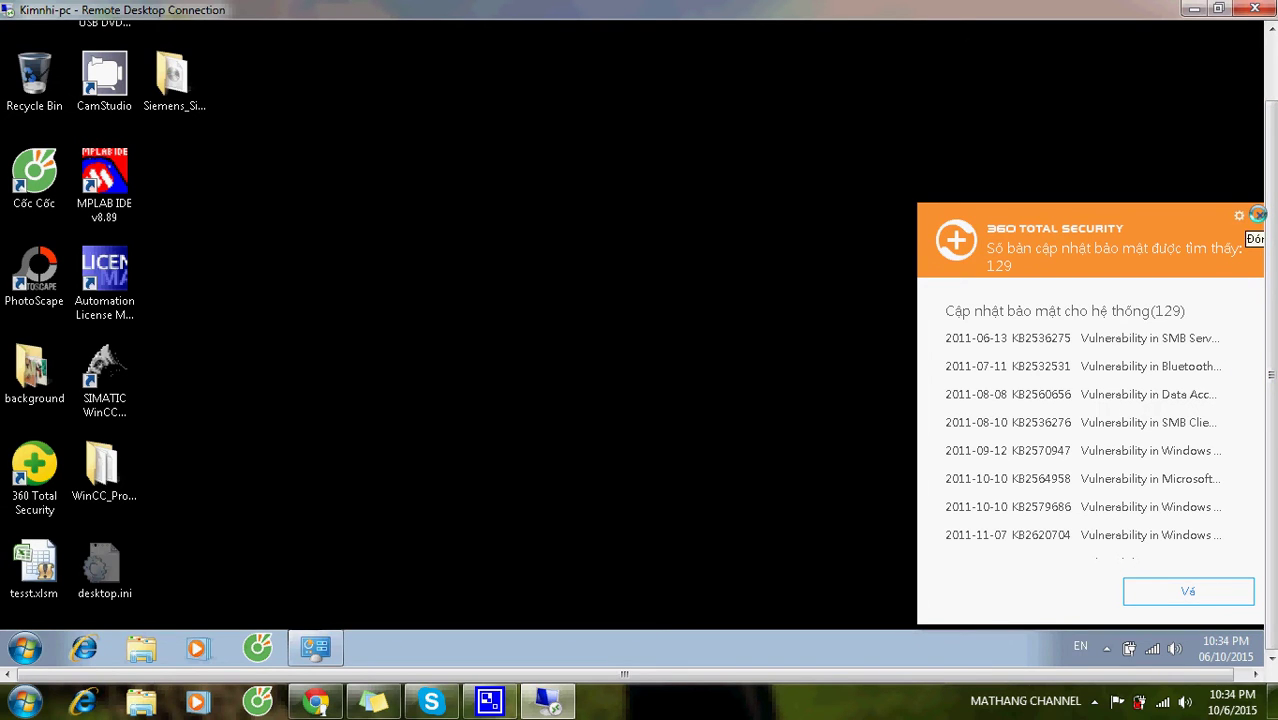
pyautogui.click(1258, 215)
pyautogui.moveTo(1270, 215); pyautogui.dragTo(1270, 150)
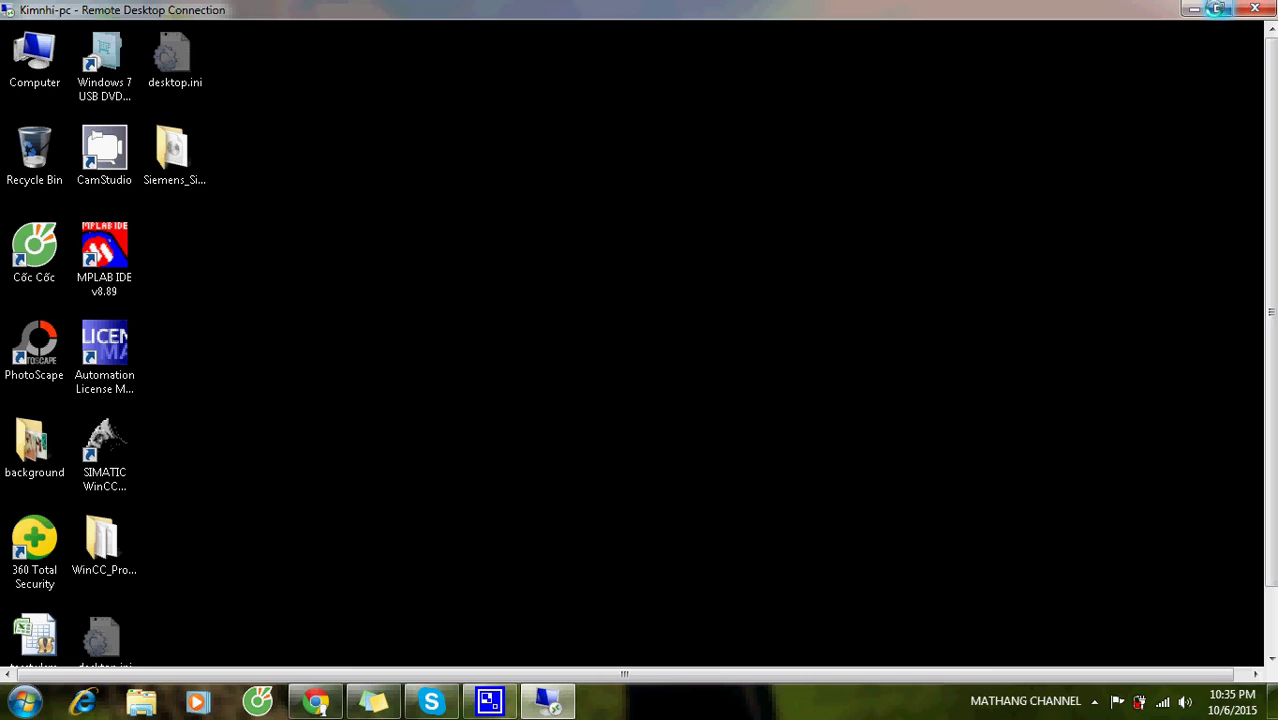
# - Restore the remote session window, disconnect the session and dismiss the Skype notification on the local desktop
pyautogui.click(1216, 9)
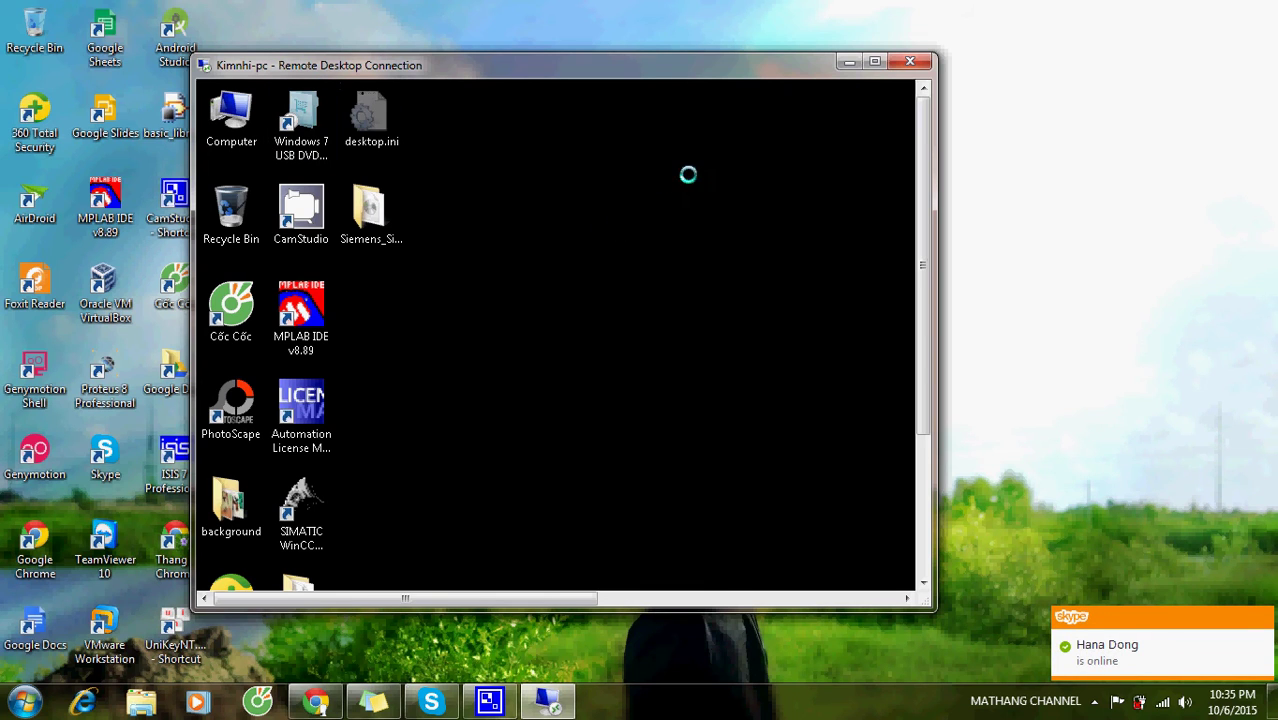
pyautogui.click(909, 63)
pyautogui.click(751, 410)
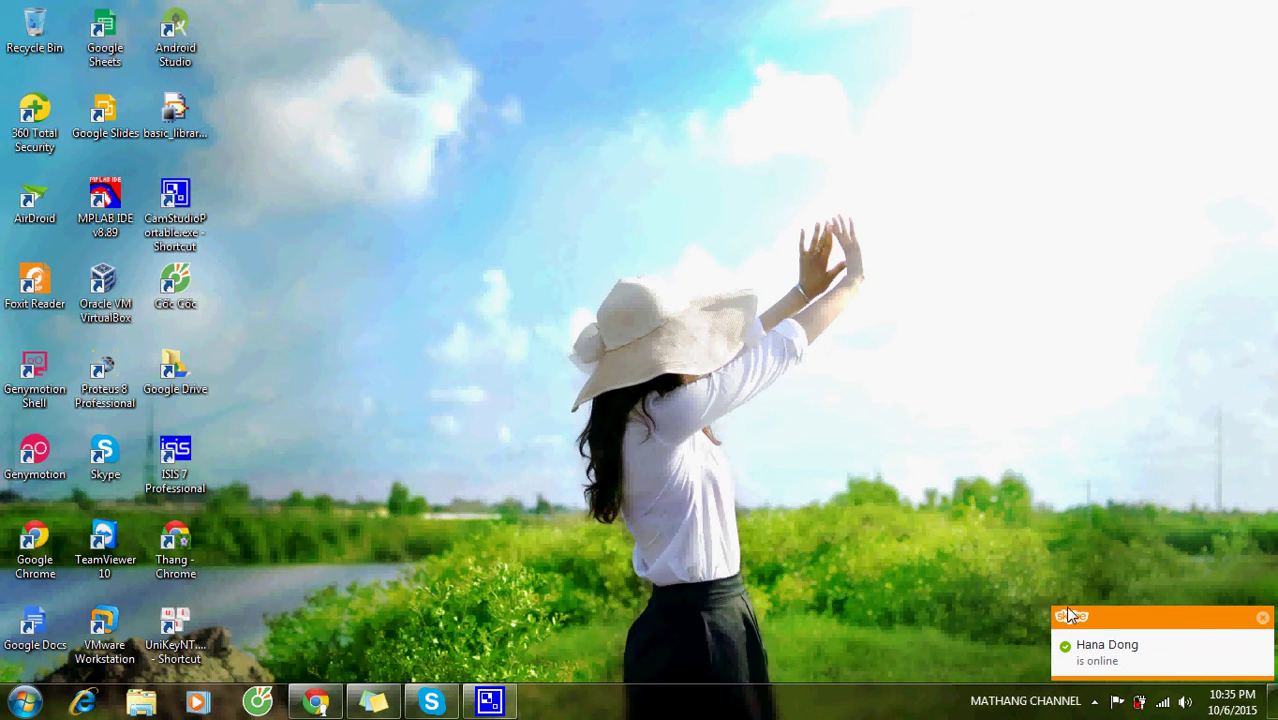
pyautogui.click(1262, 616)
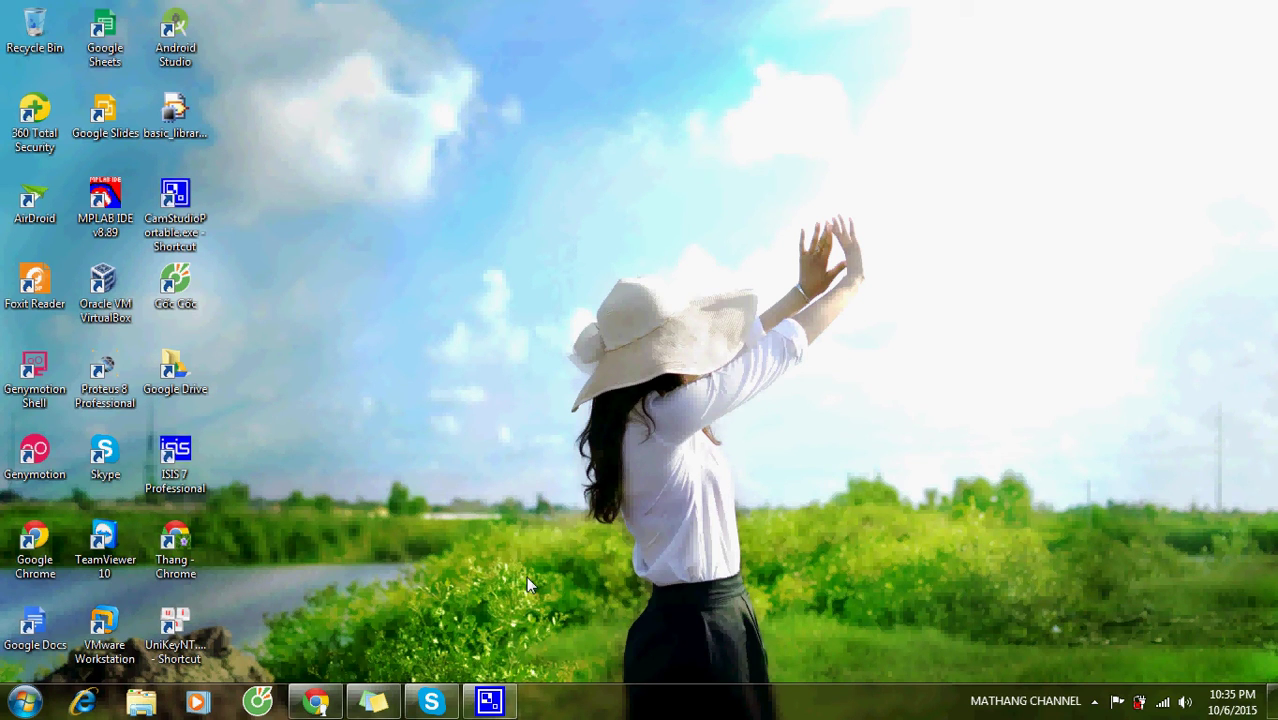
# - Open the local computer's system properties and bring up its remote settings
pyautogui.click(24, 701)
pyautogui.rightClick(293, 461)
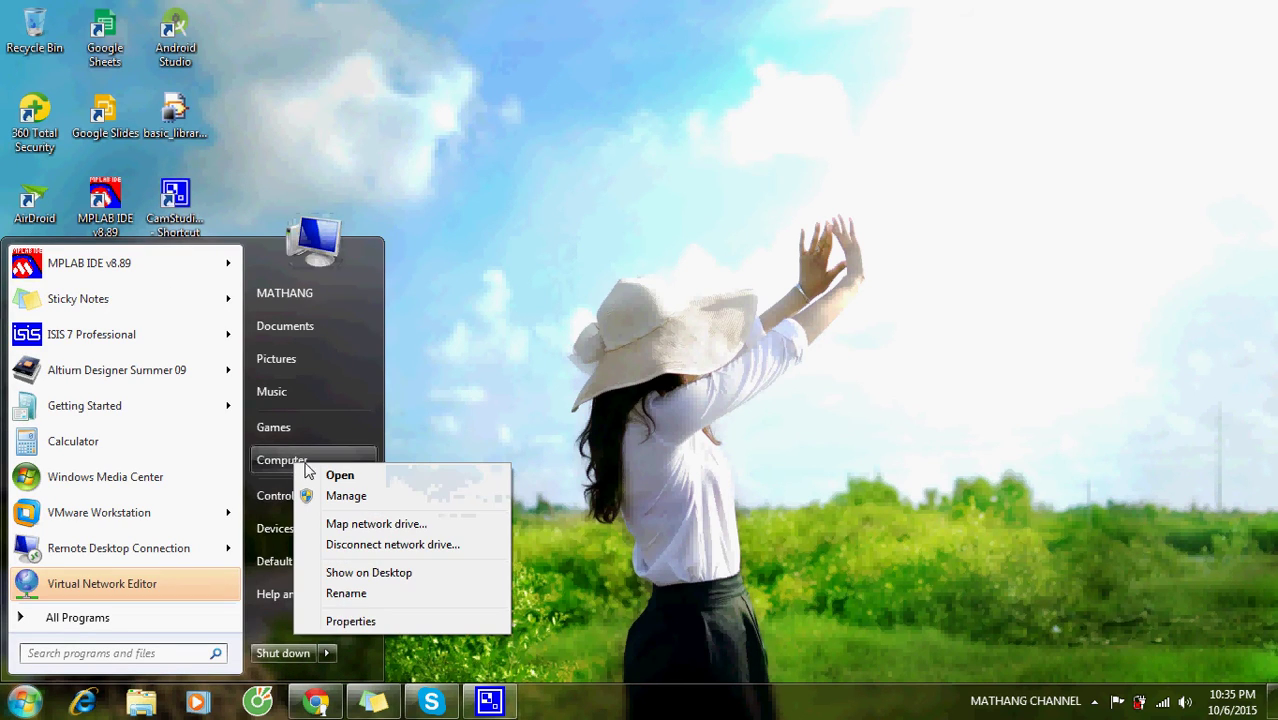
pyautogui.click(357, 622)
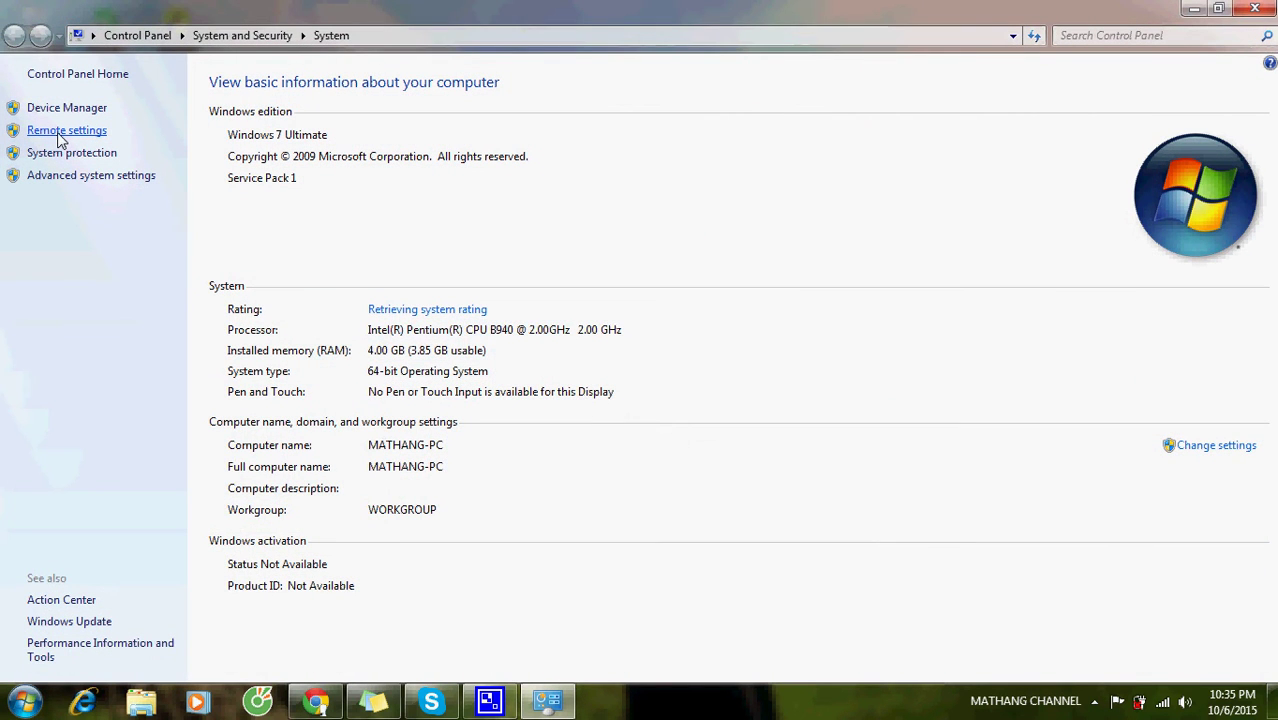
pyautogui.click(60, 132)
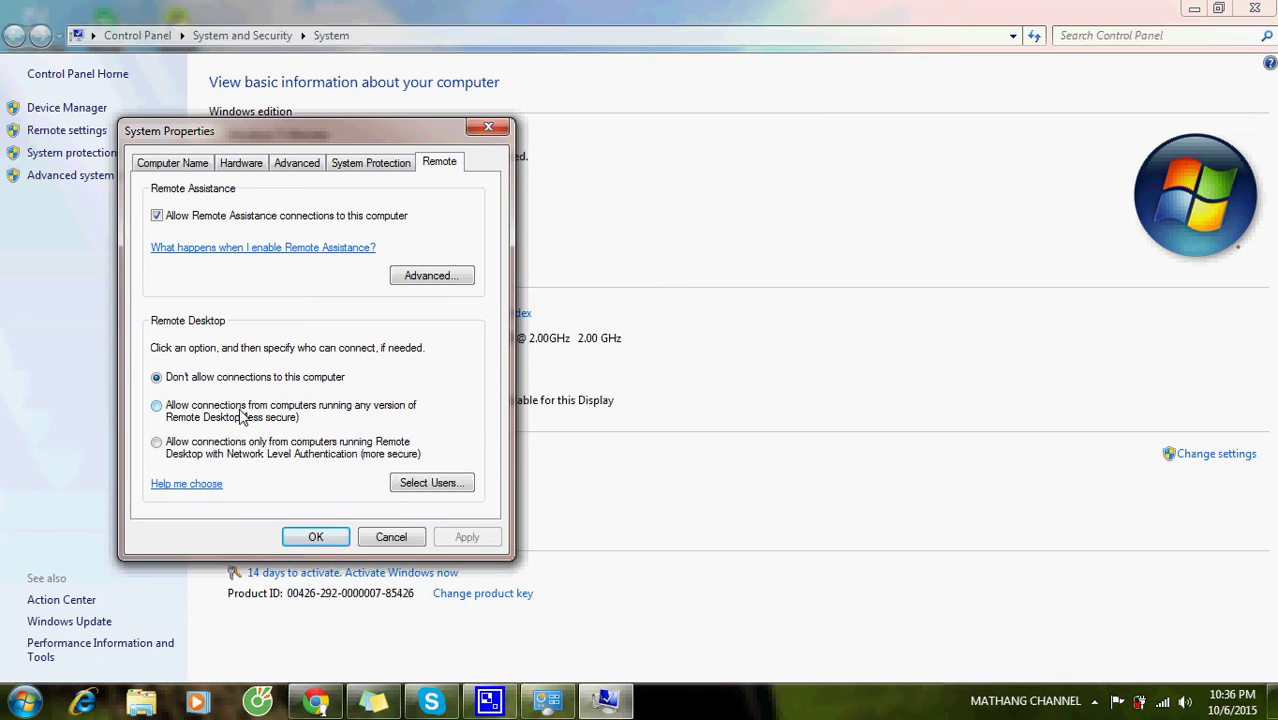
# - Allow connections from computers running any version of Remote Desktop, apply the setting and close the system windows
pyautogui.click(241, 418)
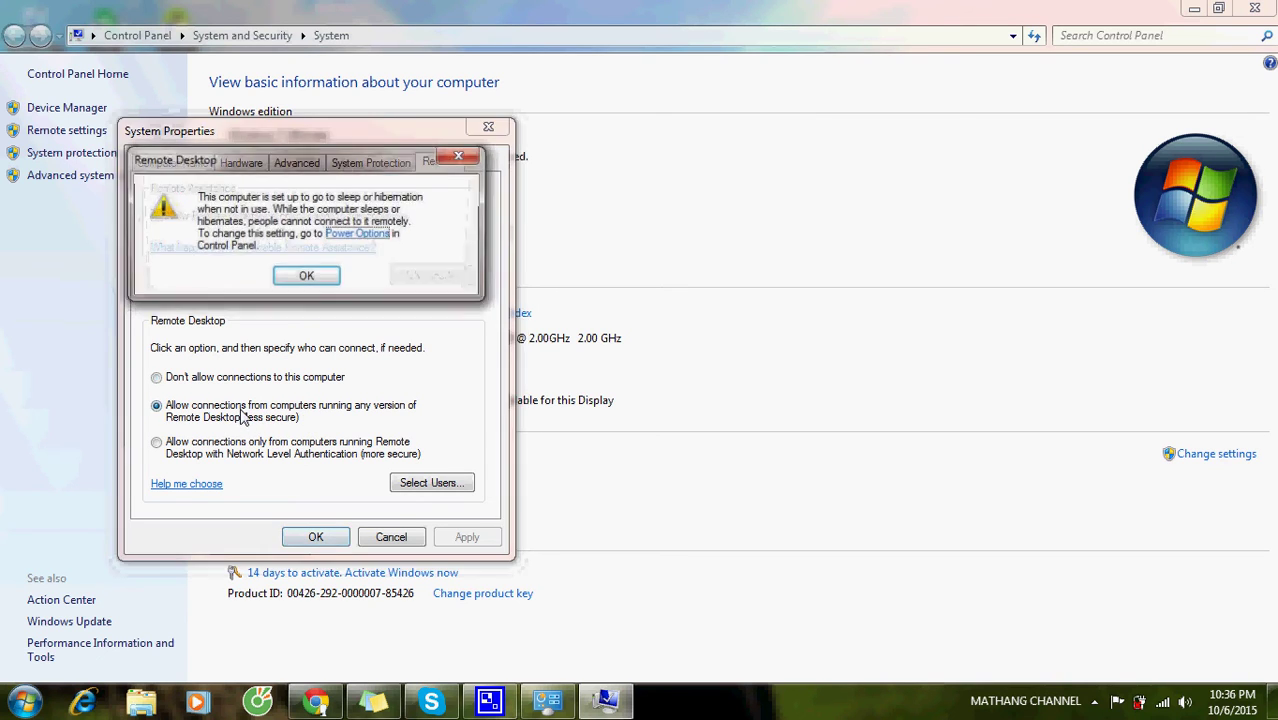
pyautogui.click(306, 278)
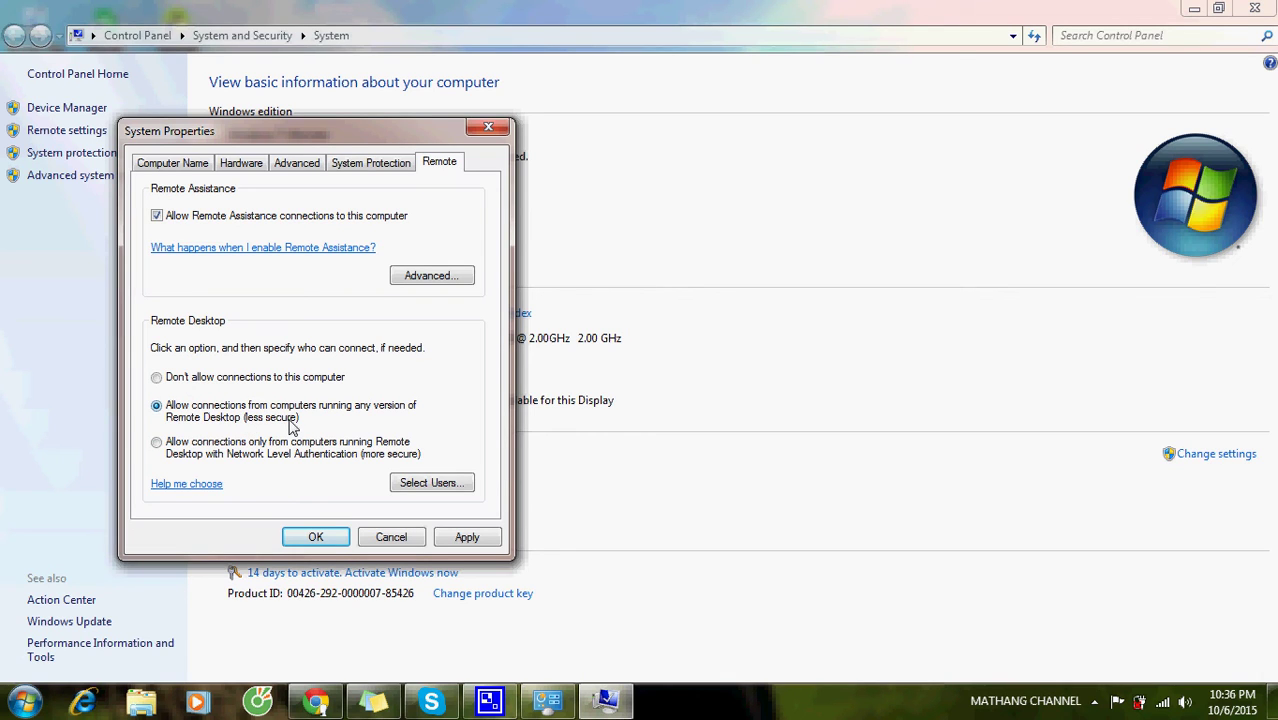
pyautogui.click(466, 535)
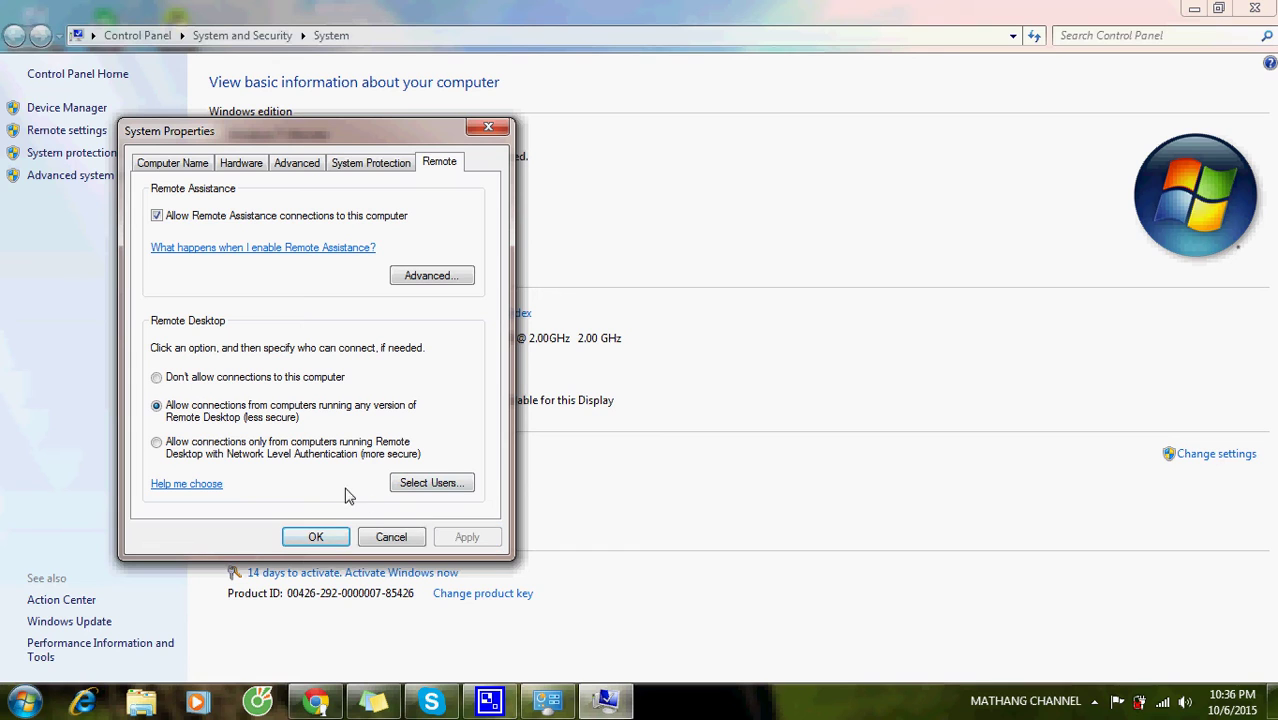
pyautogui.click(316, 537)
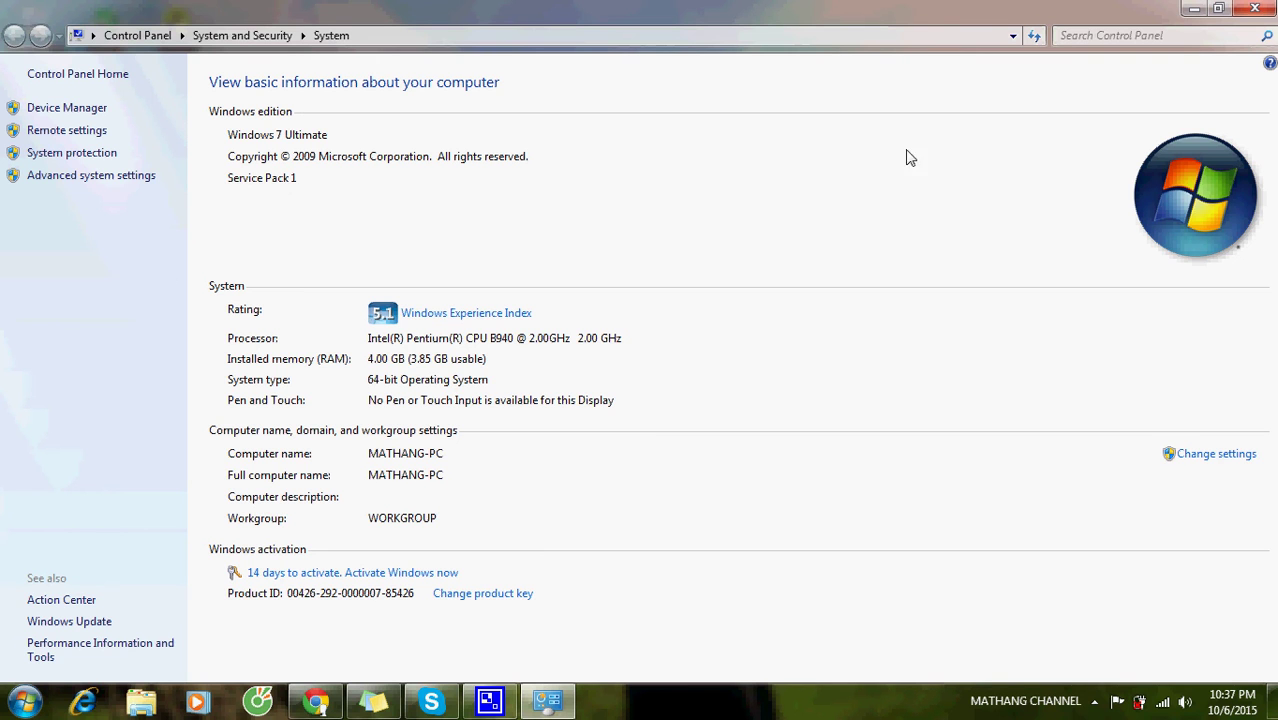
pyautogui.click(1256, 10)
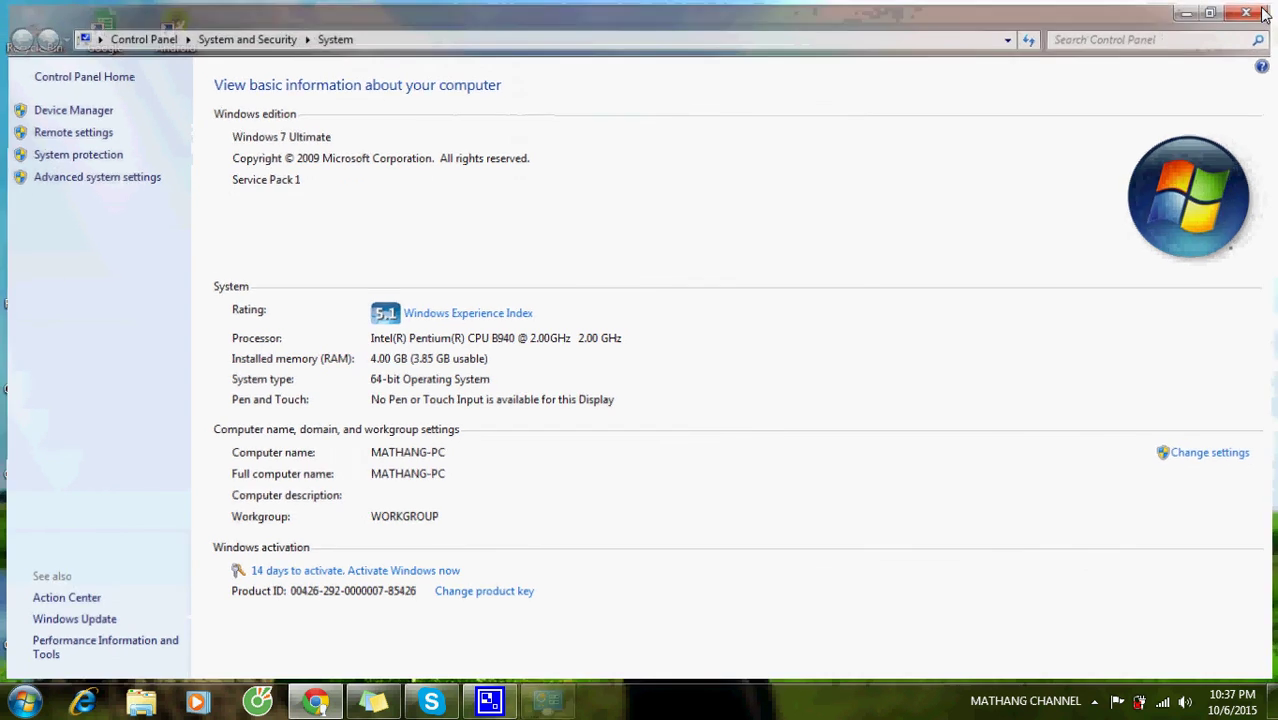
# - Search the installed programs for "re" and open Remote Desktop Connection
pyautogui.click(38, 705)
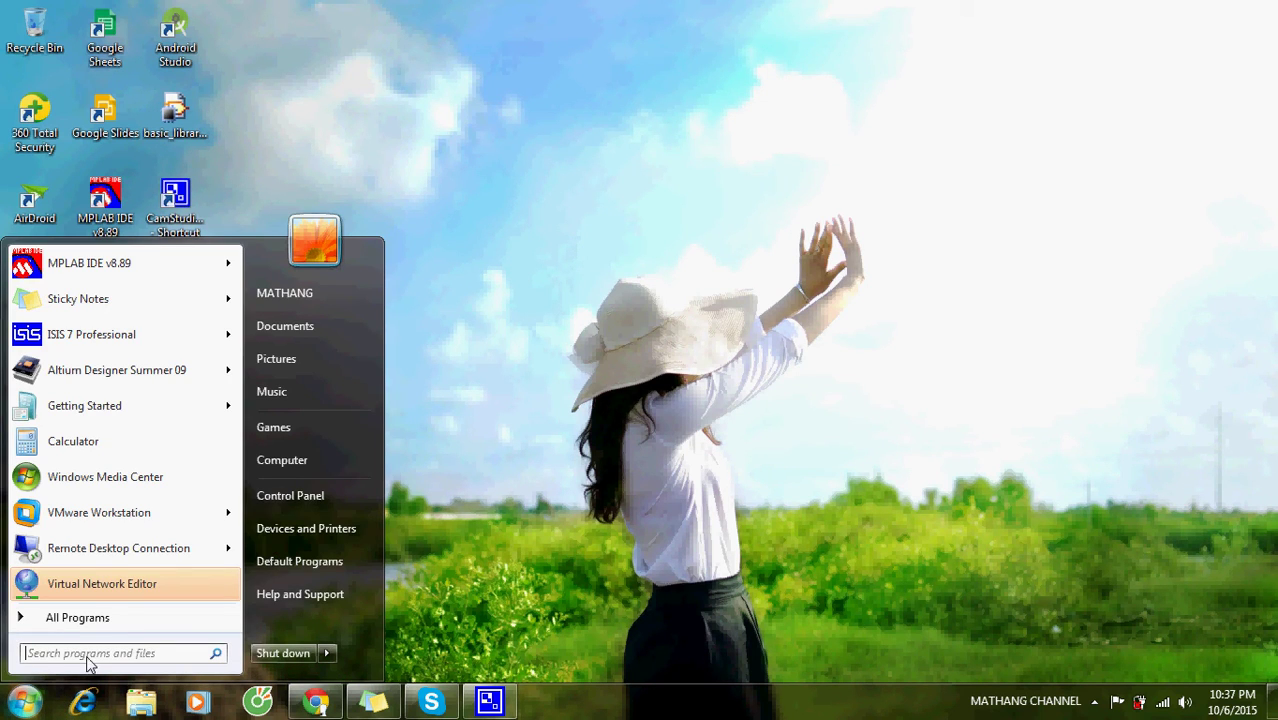
pyautogui.click(91, 661)
pyautogui.write('re')
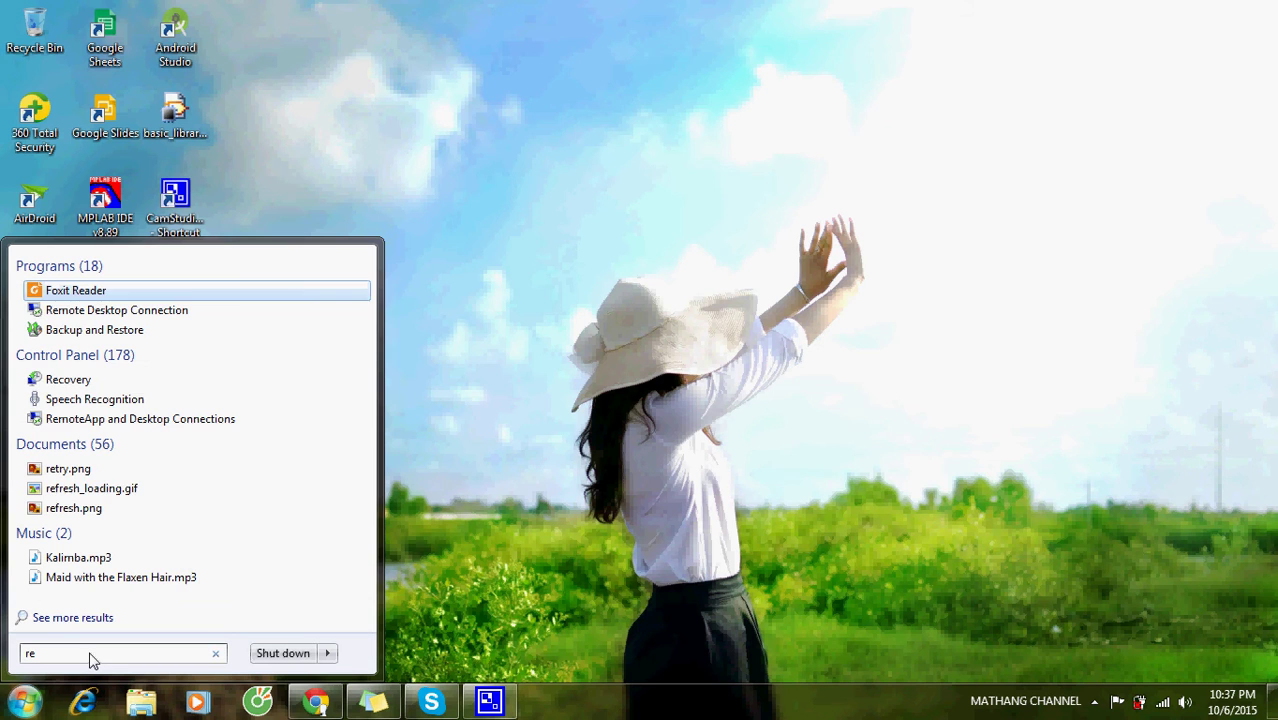
pyautogui.click(114, 316)
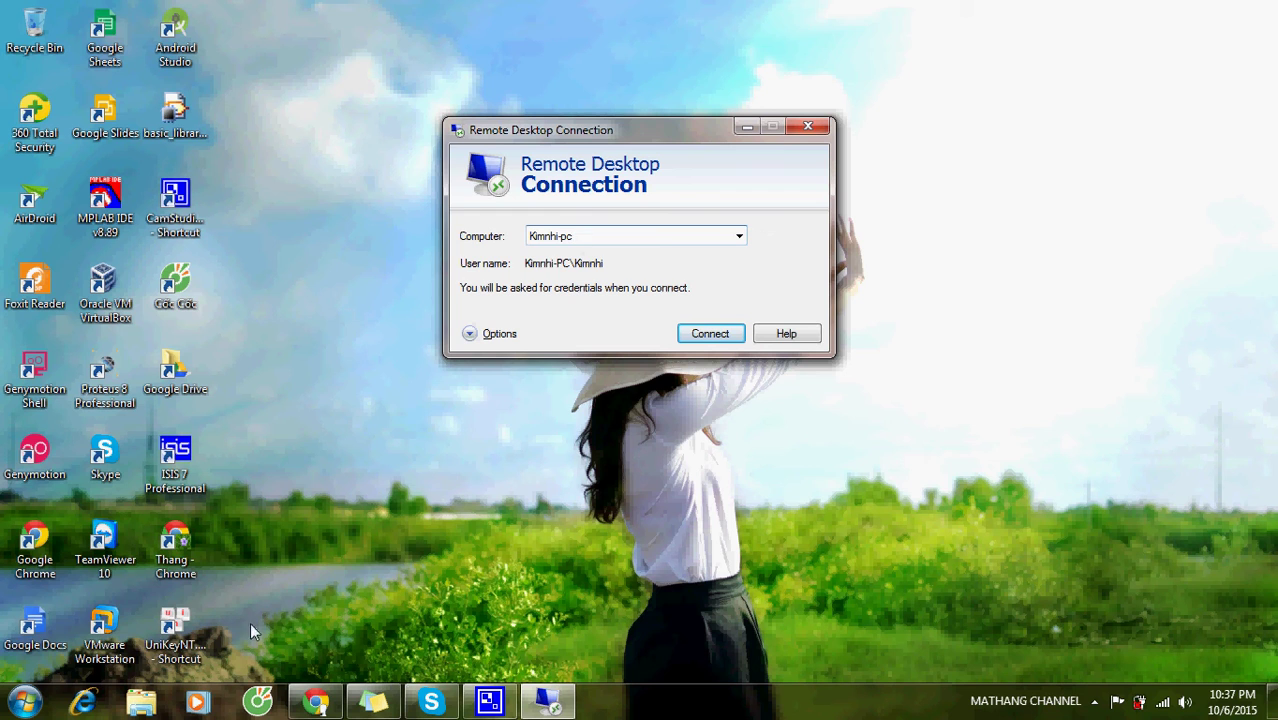
# - Open the local computer's system properties and bring up its remote settings again
pyautogui.click(24, 702)
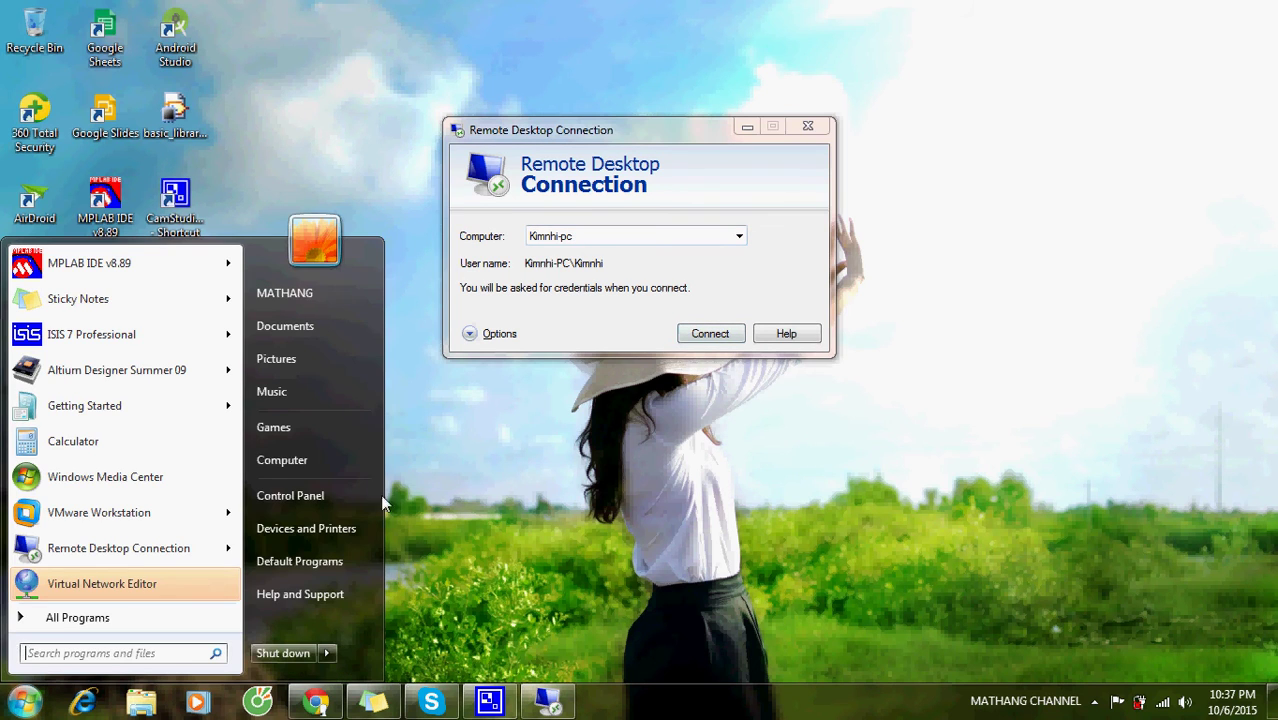
pyautogui.rightClick(336, 462)
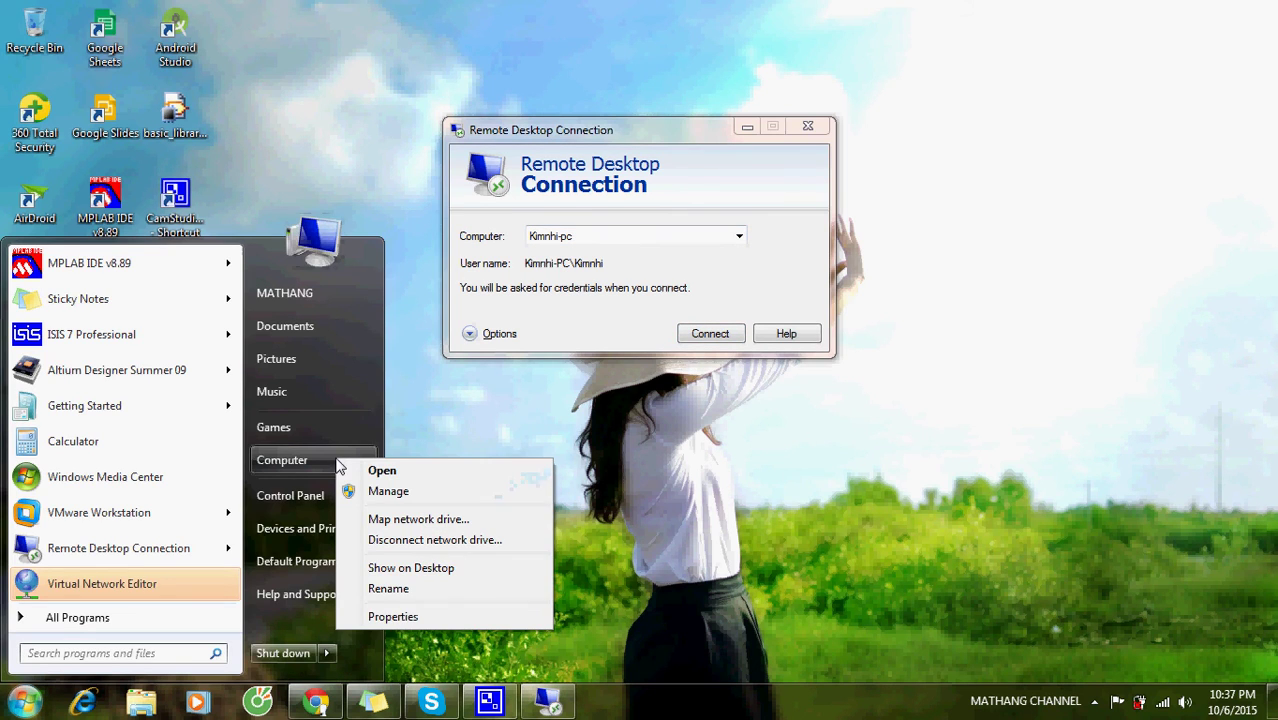
pyautogui.click(390, 617)
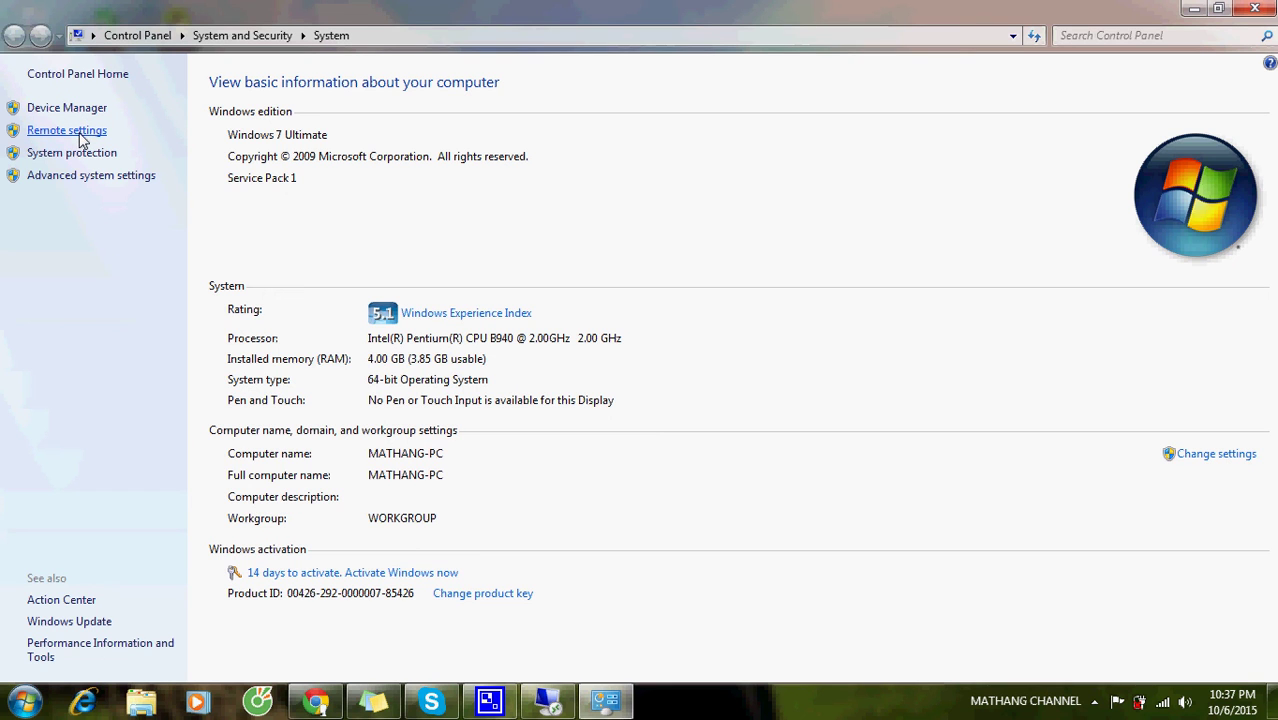
pyautogui.click(66, 130)
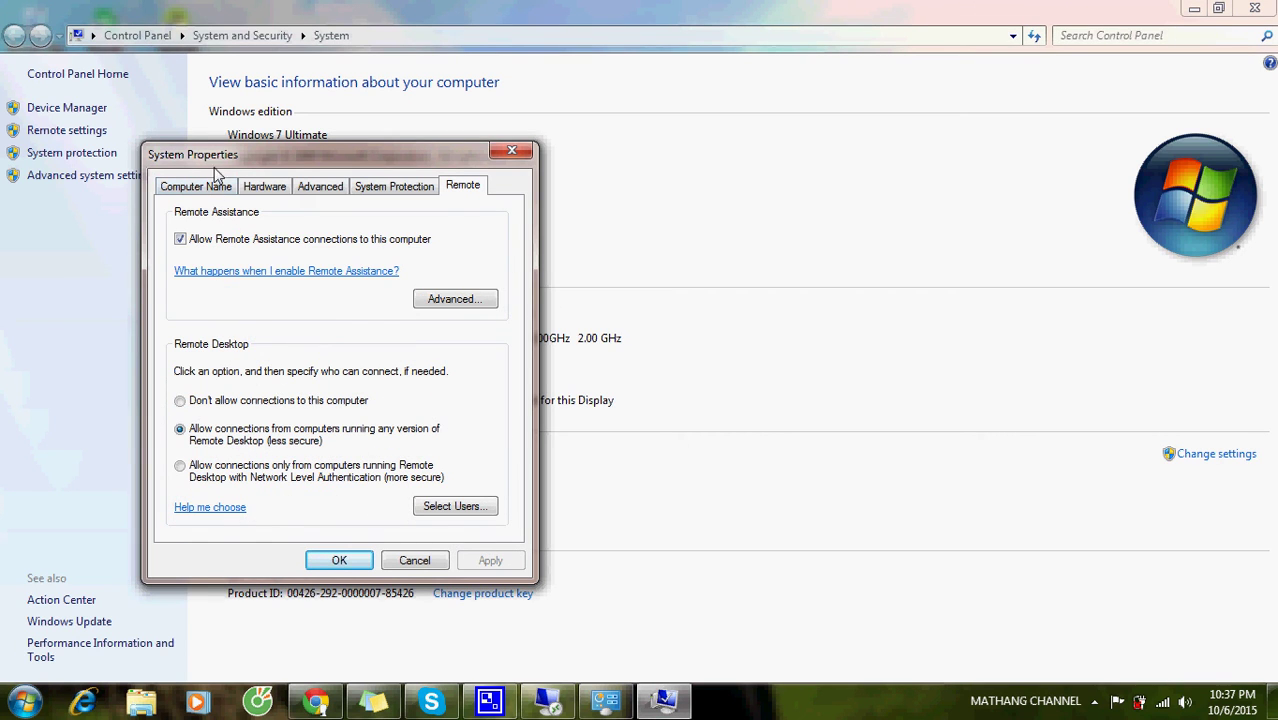
# - Check the full computer name in System Properties, highlighting it, and close the dialog
pyautogui.moveTo(220, 158); pyautogui.dragTo(356, 158)
pyautogui.click(350, 190)
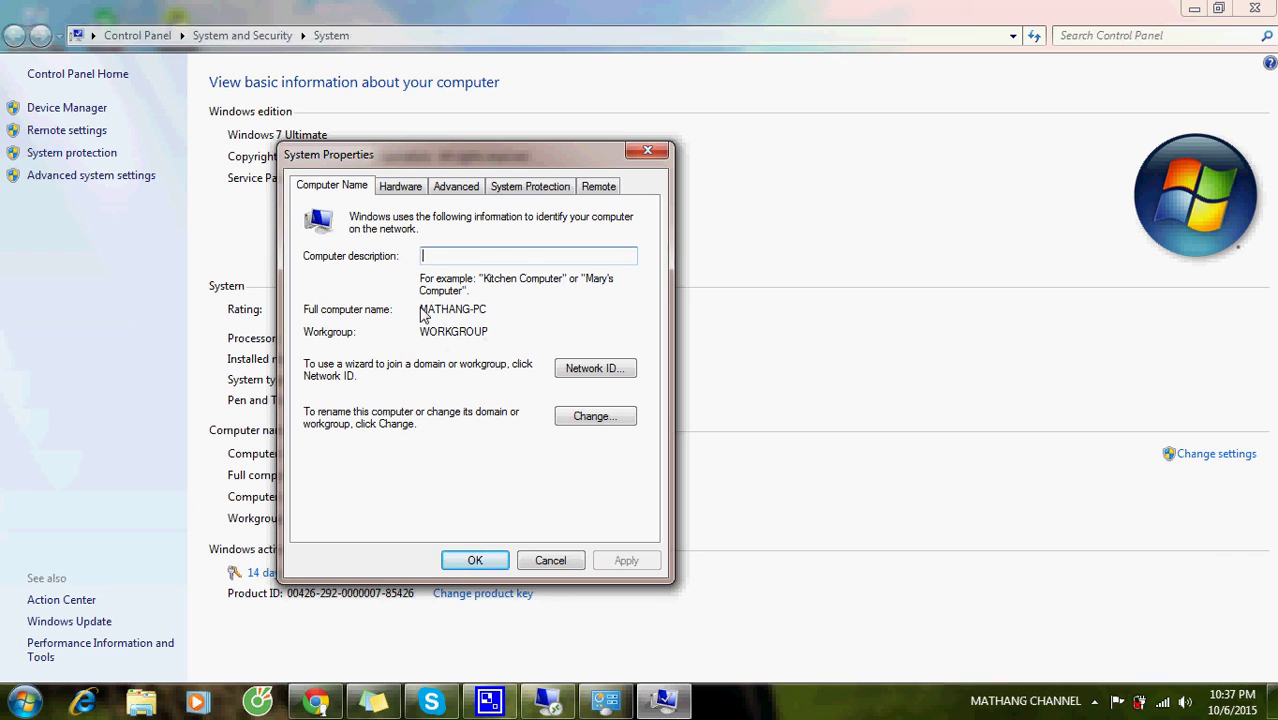
pyautogui.moveTo(420, 313); pyautogui.dragTo(549, 330)
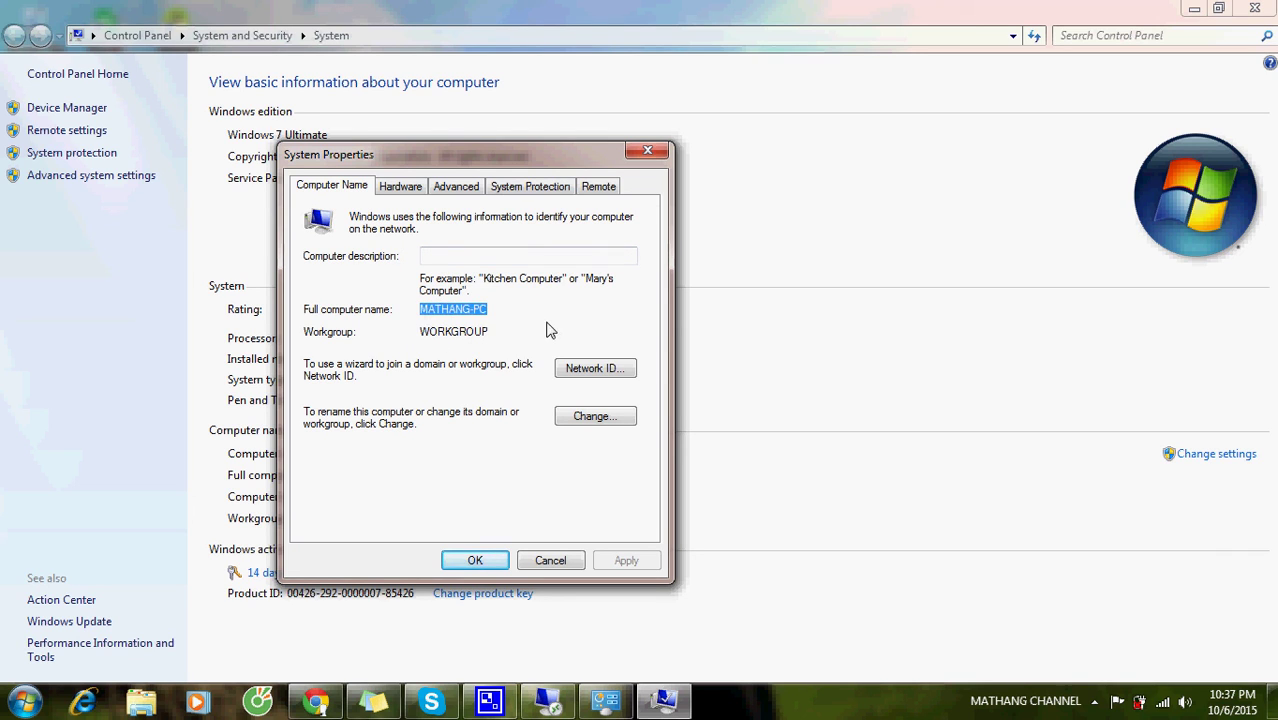
pyautogui.click(502, 318)
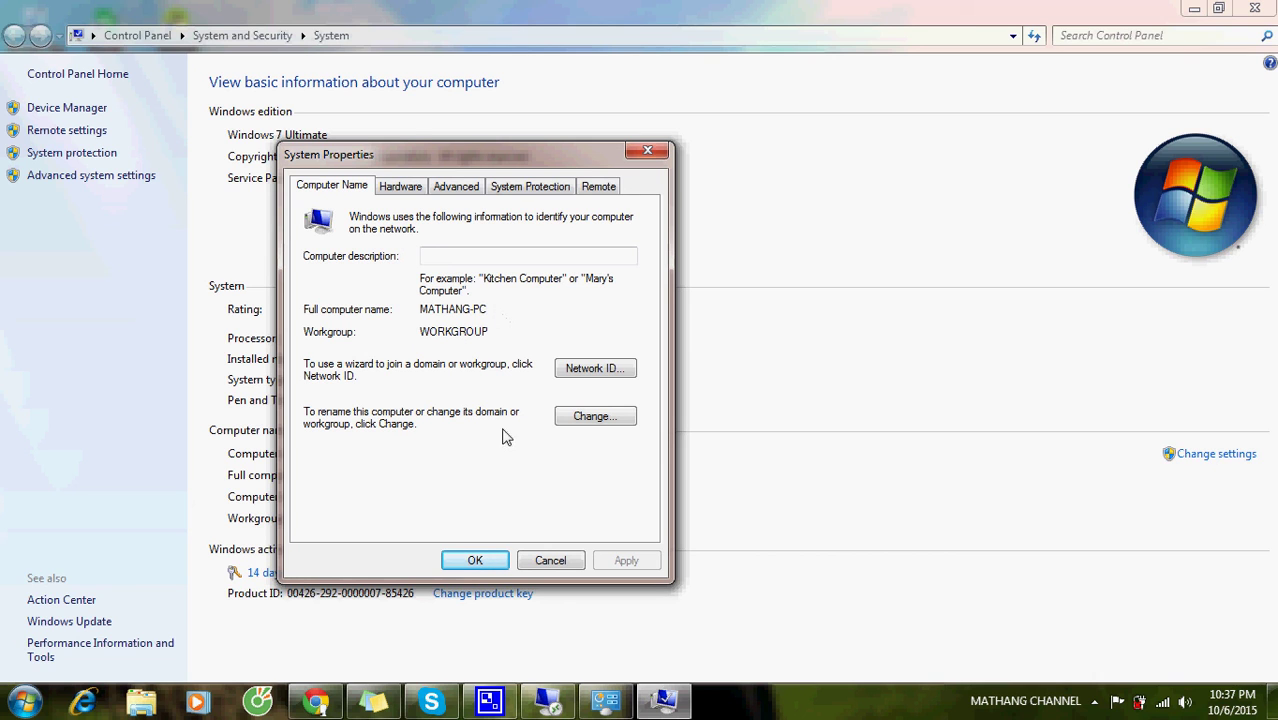
pyautogui.click(476, 562)
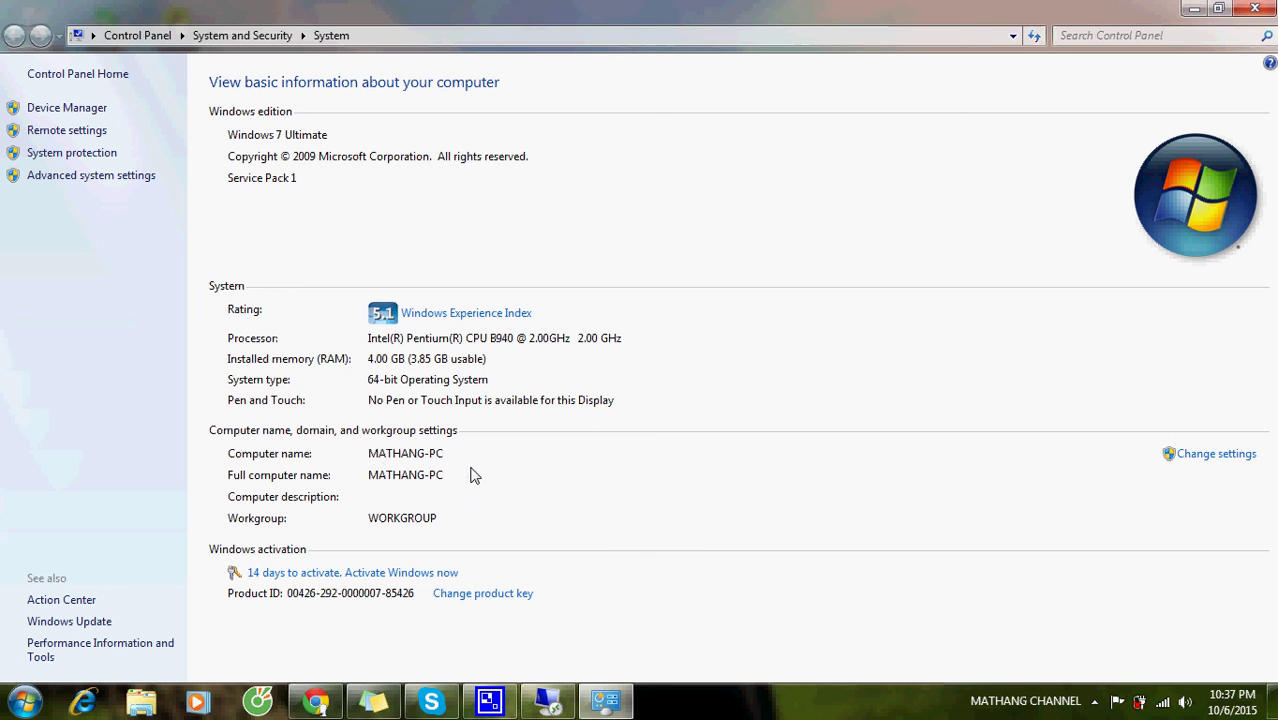
# - Connect to the prefilled remote computer, entering the account password and accepting the connection despite the certificate errors
pyautogui.click(550, 701)
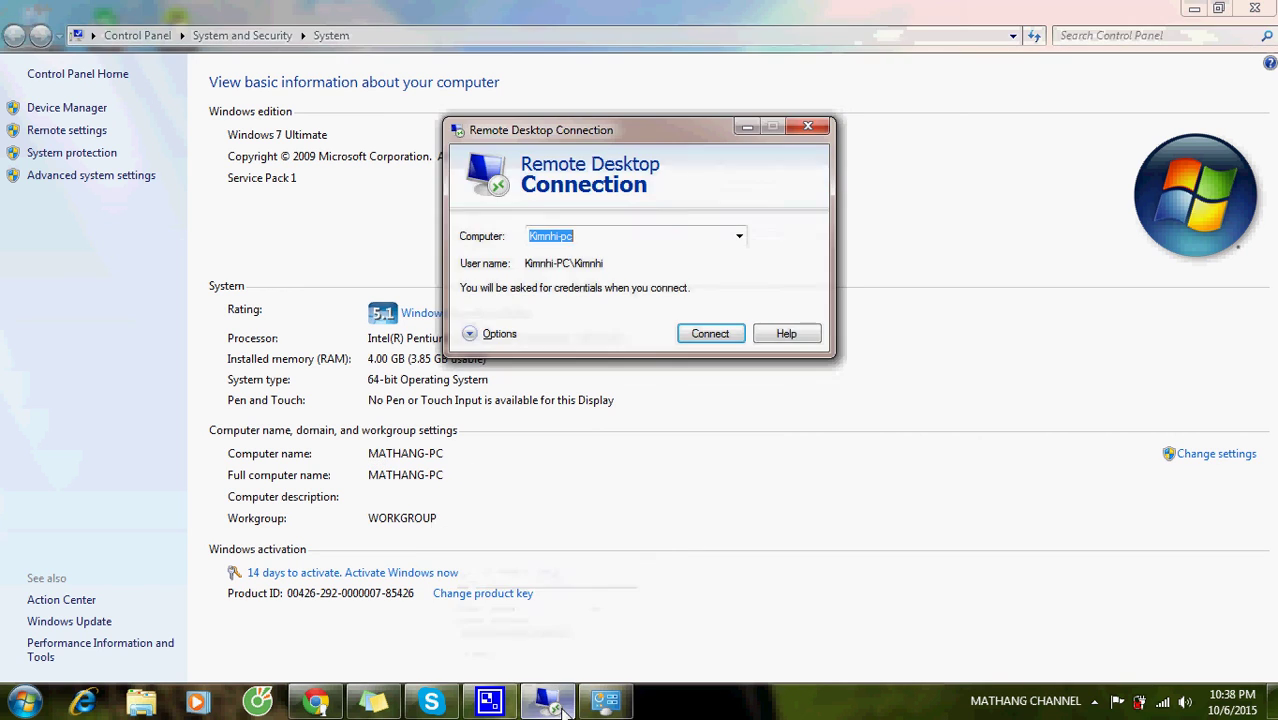
pyautogui.click(614, 246)
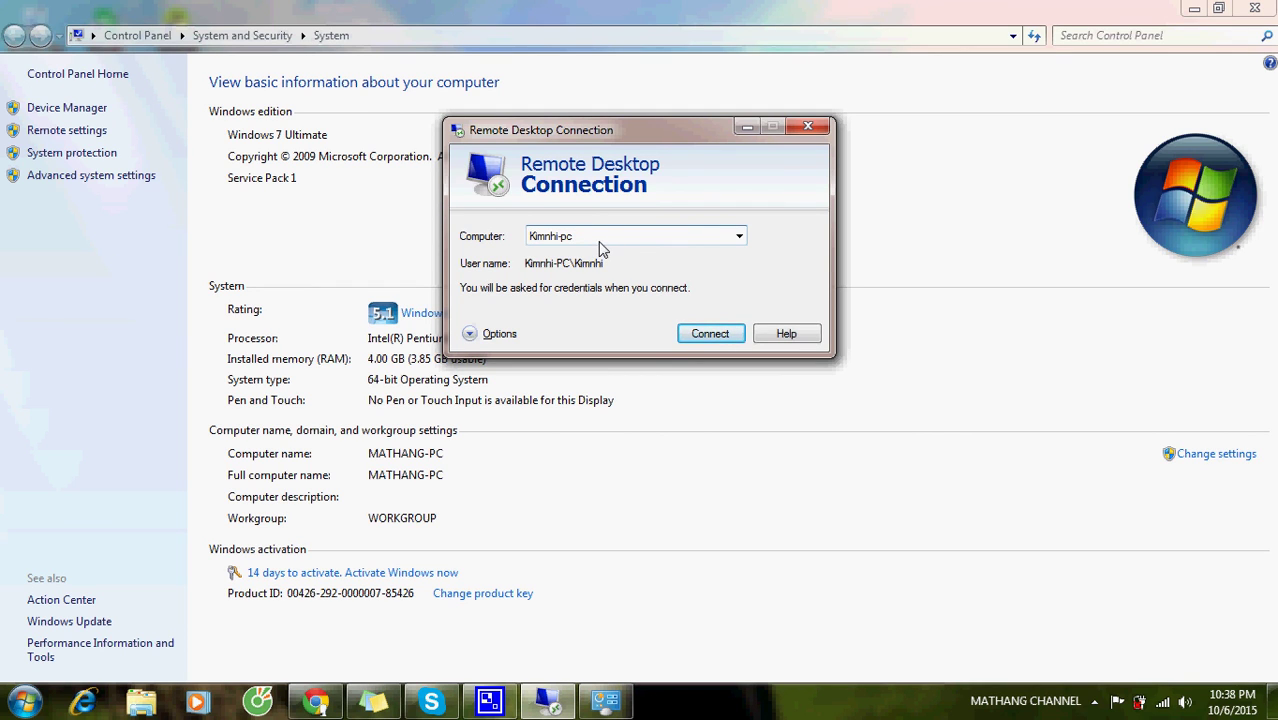
pyautogui.click(705, 342)
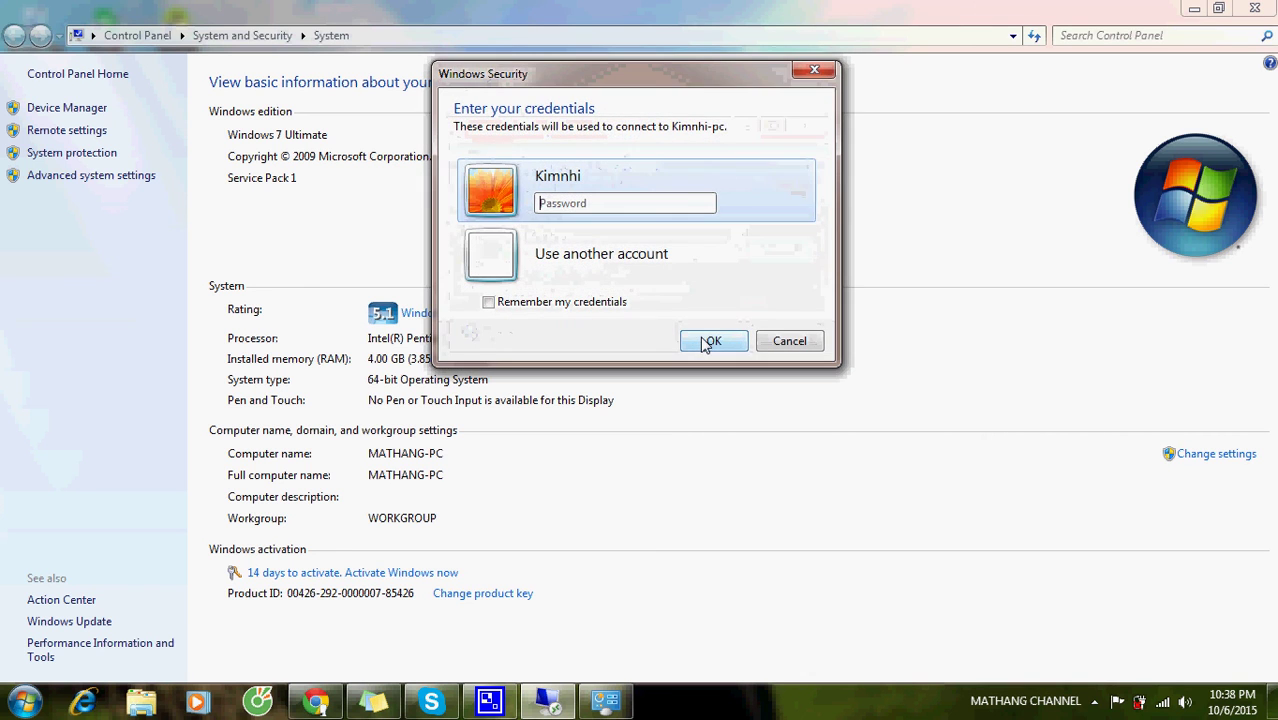
pyautogui.moveTo(545, 88); pyautogui.dragTo(728, 118)
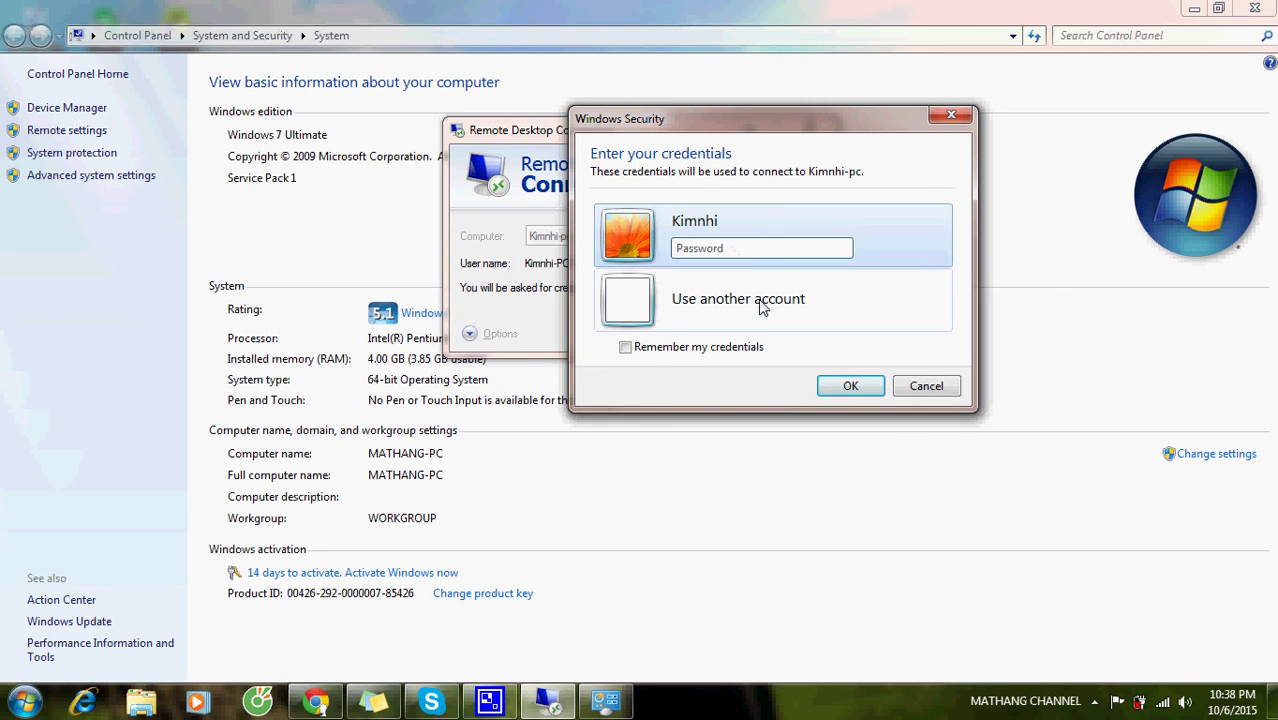
pyautogui.write('••')
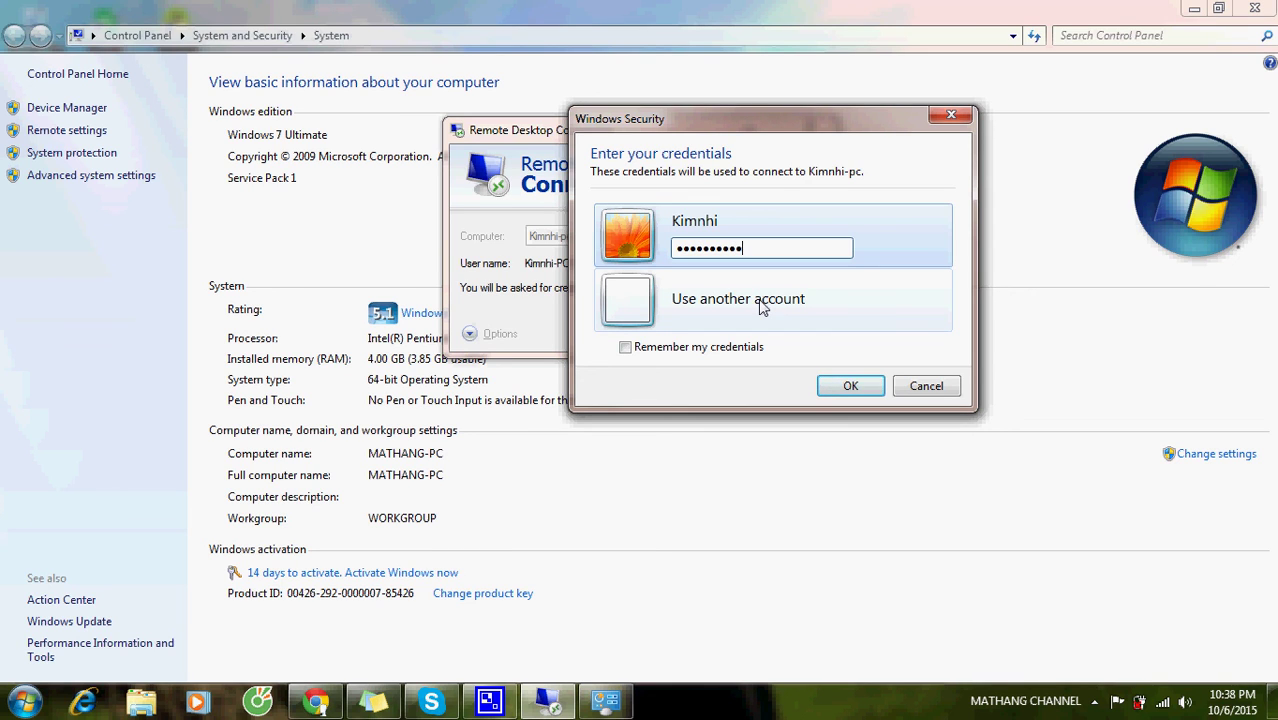
pyautogui.click(851, 388)
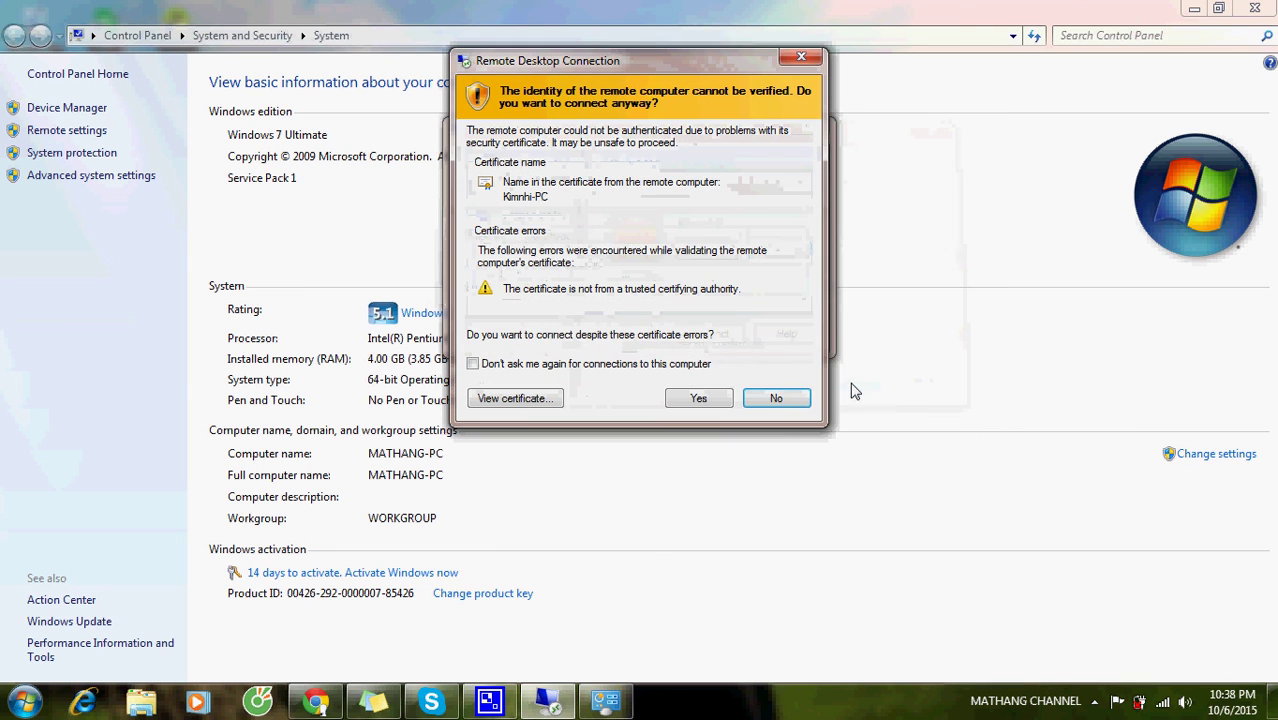
pyautogui.click(698, 398)
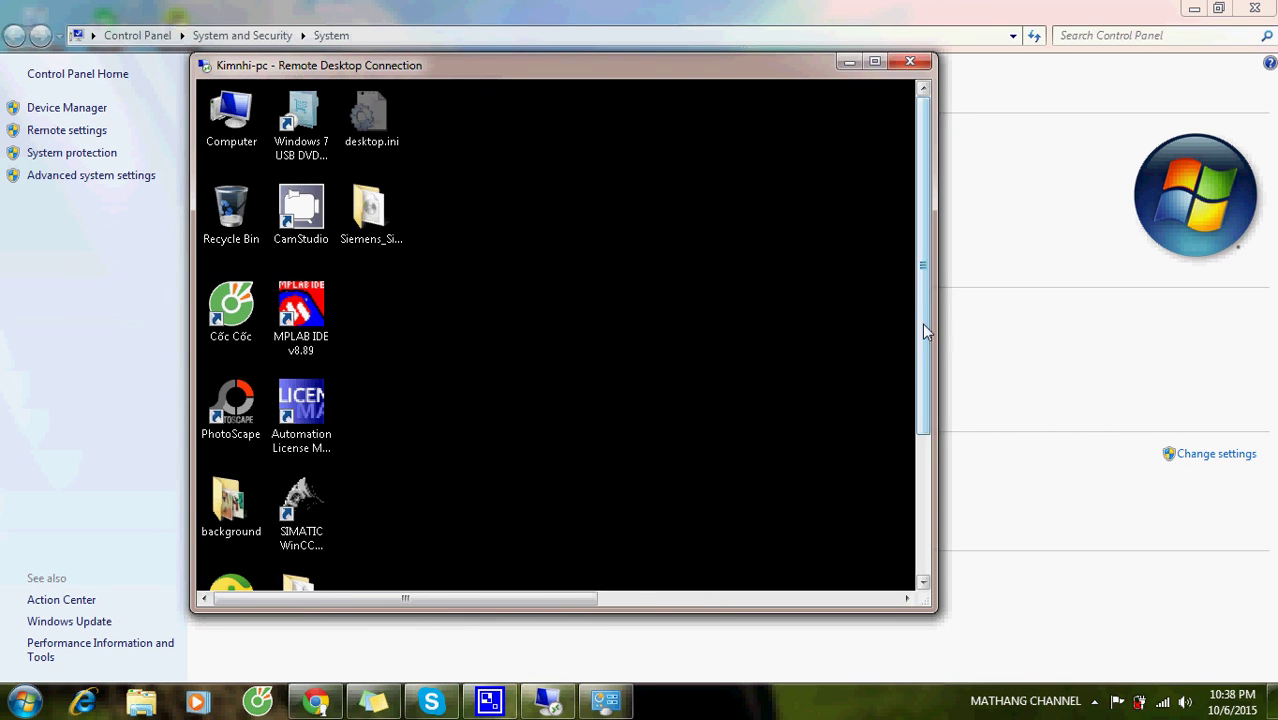
# - Maximize the remote session window and look over the whole remote desktop down to its taskbar
pyautogui.moveTo(922, 323); pyautogui.dragTo(944, 269)
pyautogui.click(876, 61)
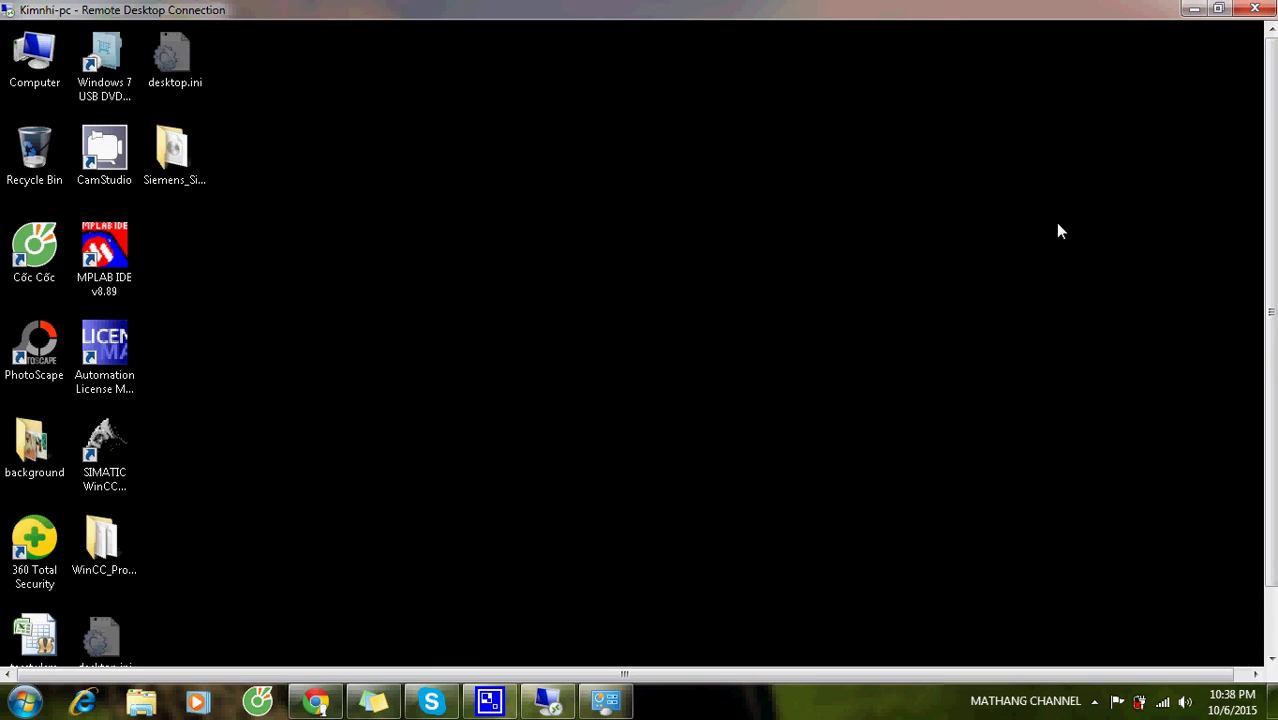
pyautogui.moveTo(1268, 257); pyautogui.dragTo(935, 341)
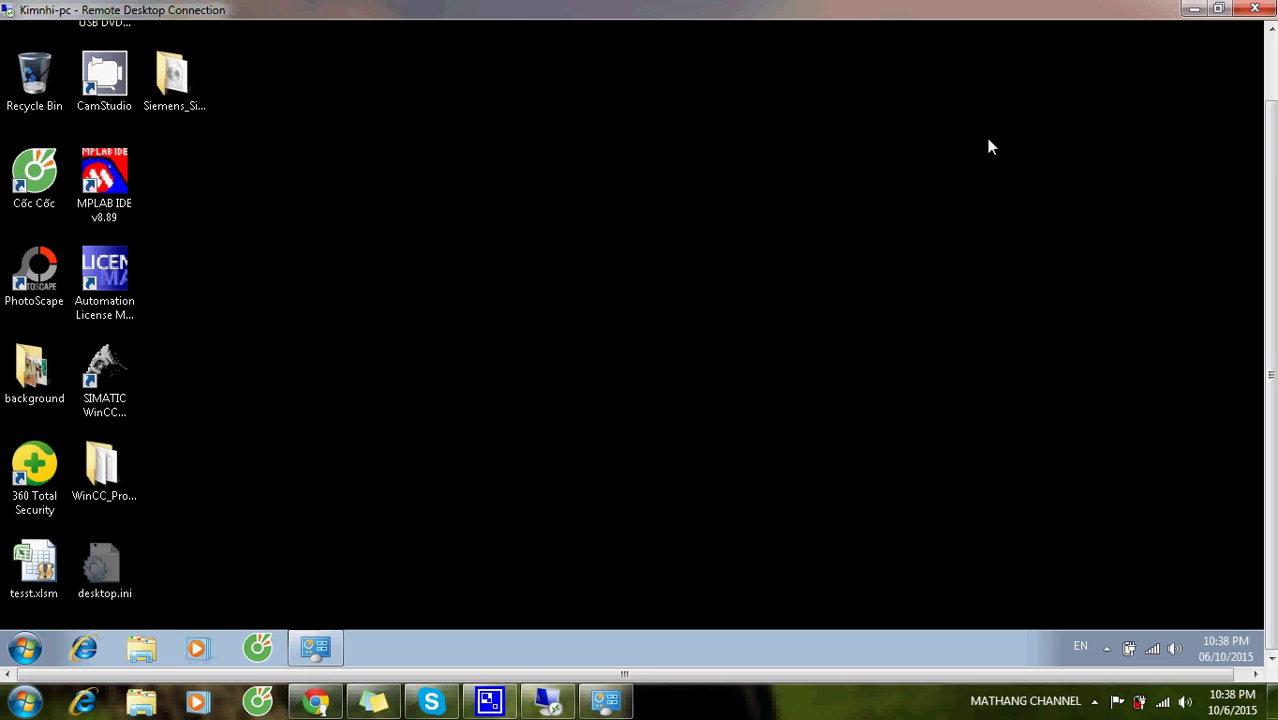
pyautogui.moveTo(1268, 345); pyautogui.dragTo(1268, 281)
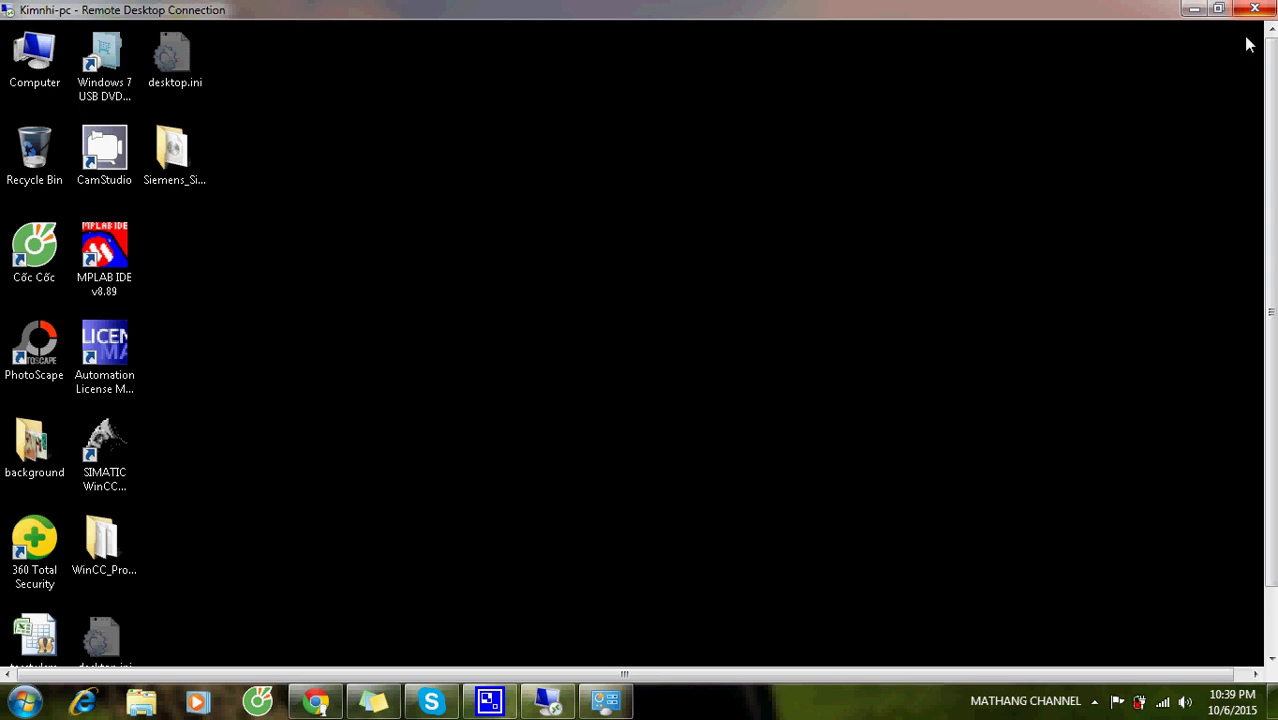
pyautogui.click(1096, 702)
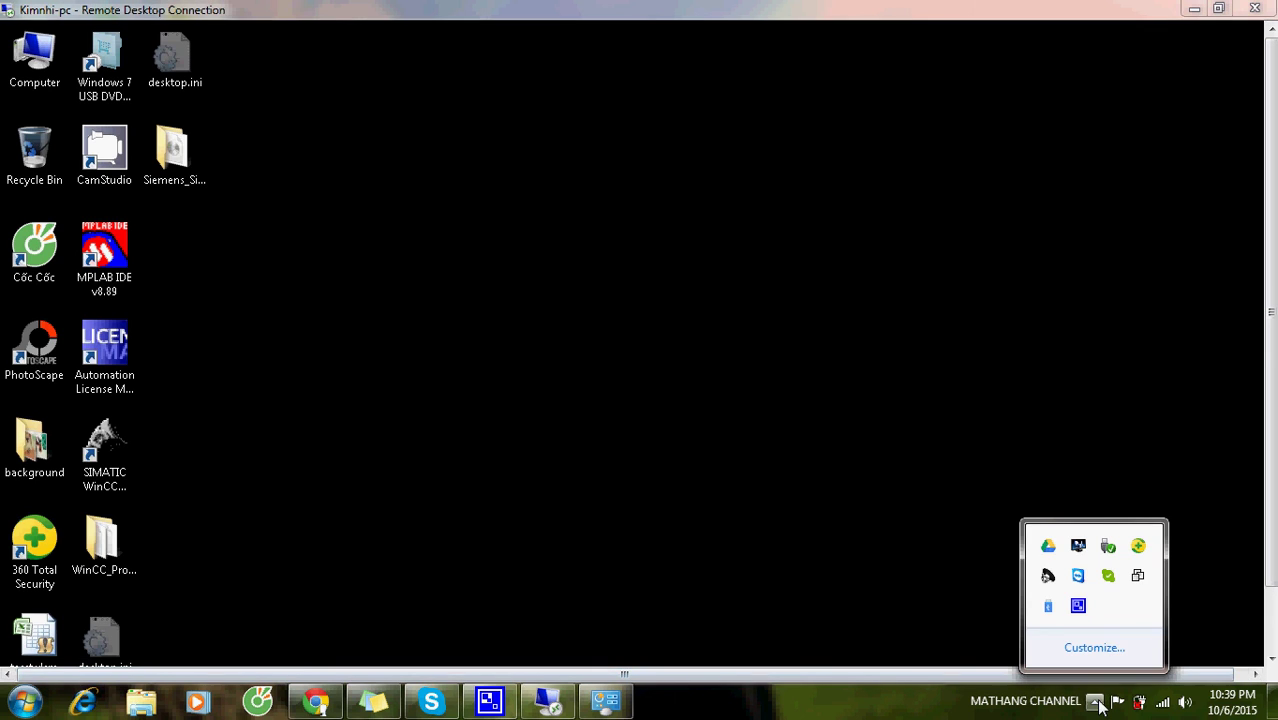
pyautogui.rightClick(1078, 605)
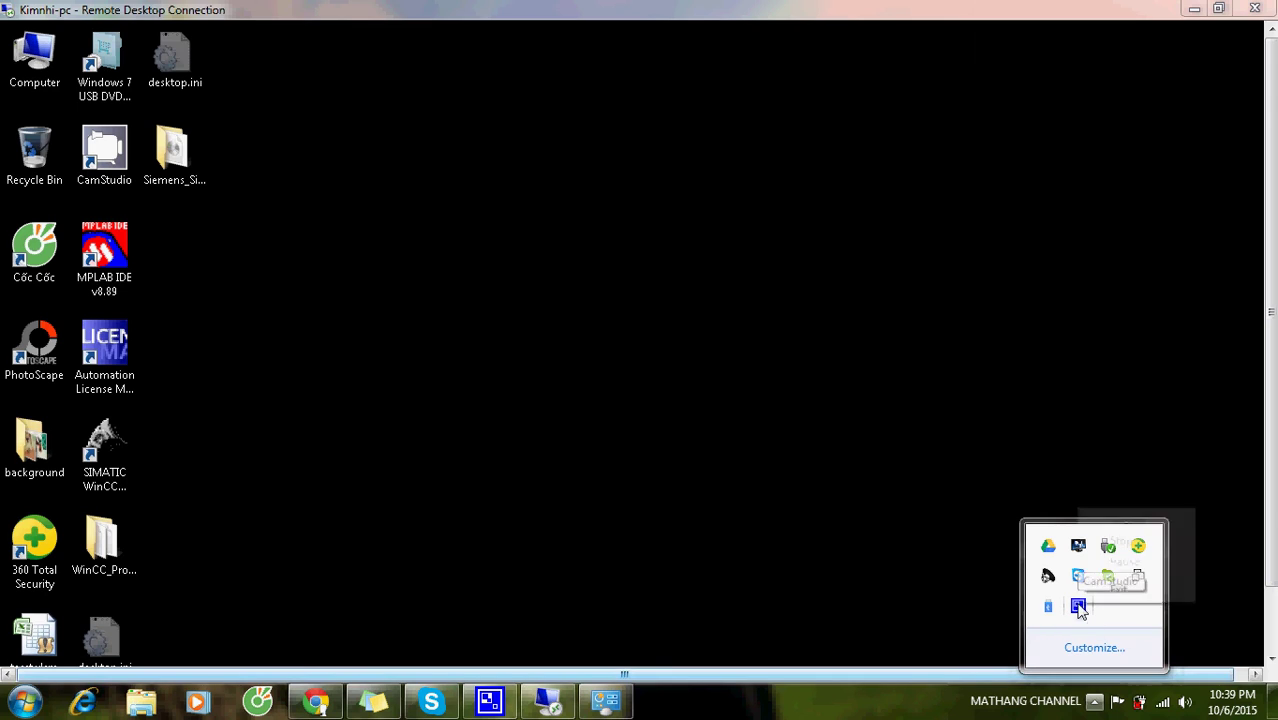